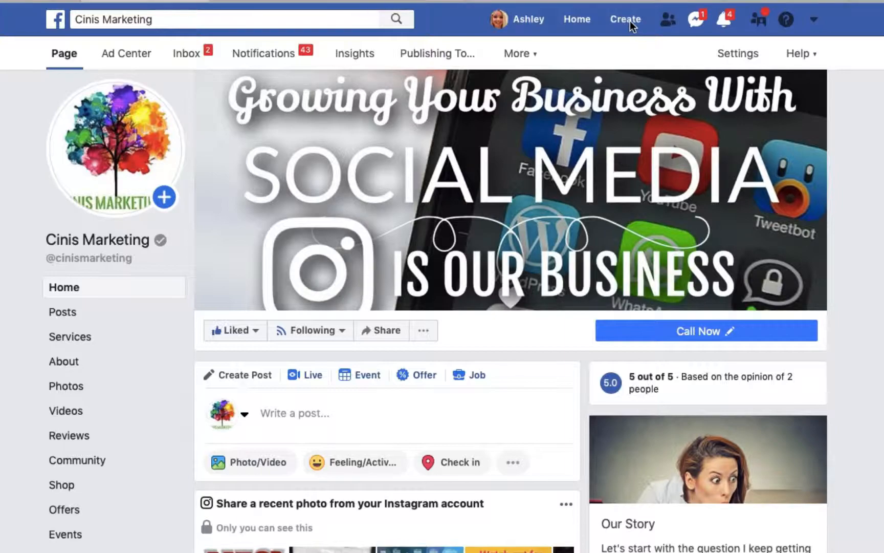
Start creating a new ad from the Cinis Marketing page and dismiss the summary of the previous unfinished campaign.
left_click(630, 20)
left_click(611, 140)
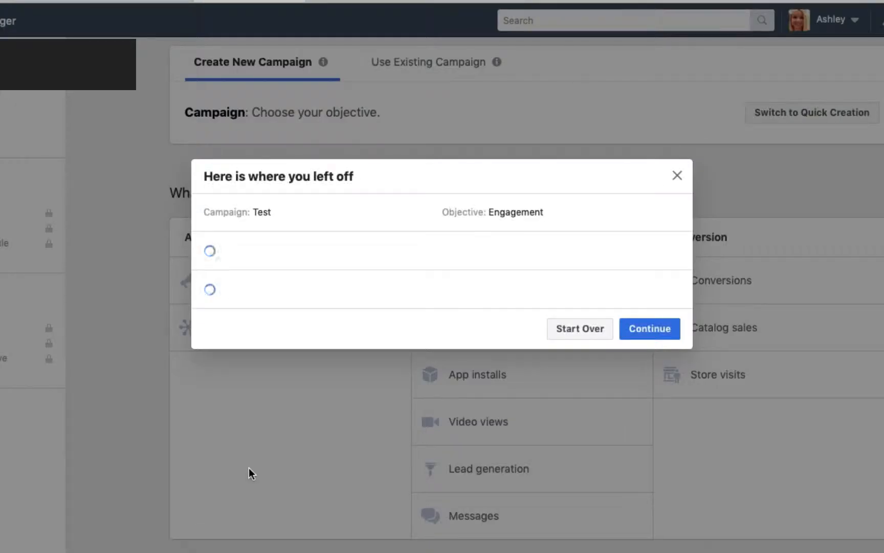
left_click(677, 175)
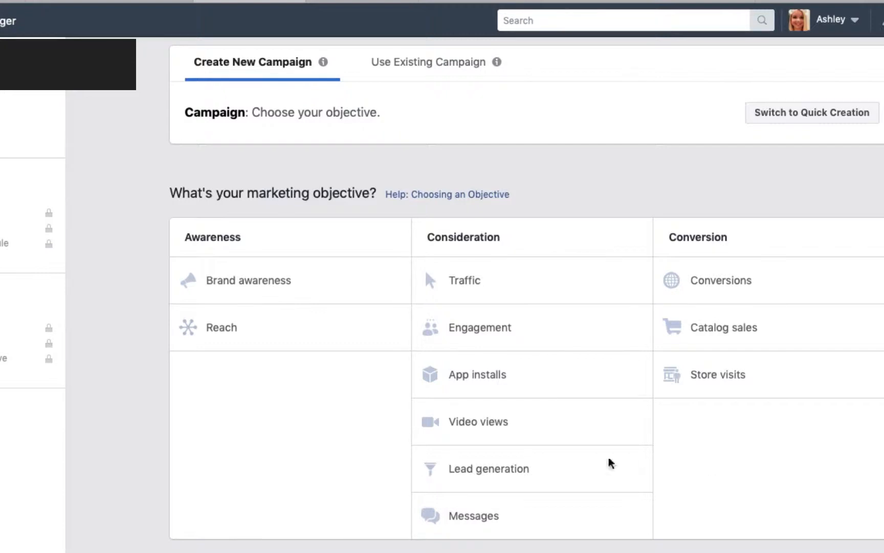
Review the marketing objective descriptions and choose the Engagement objective with Page likes as the engagement type.
mouse_move(397, 281)
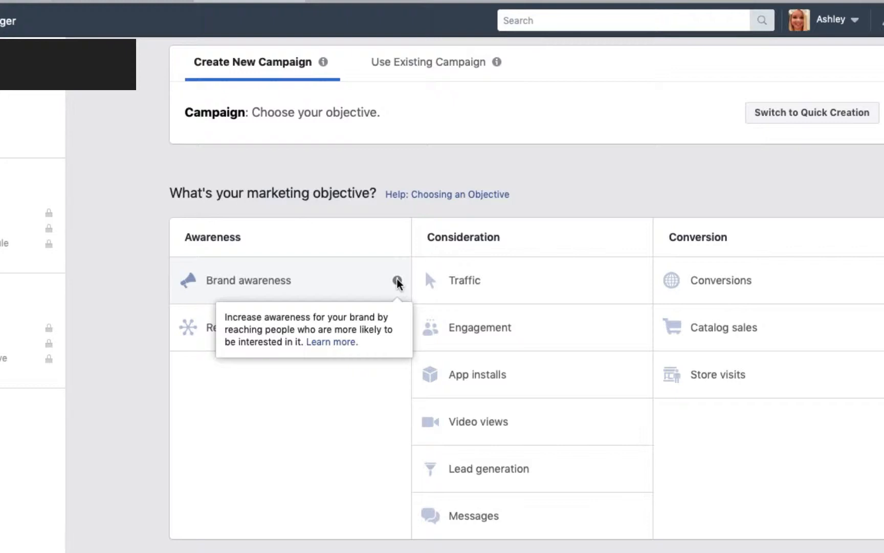
mouse_move(638, 283)
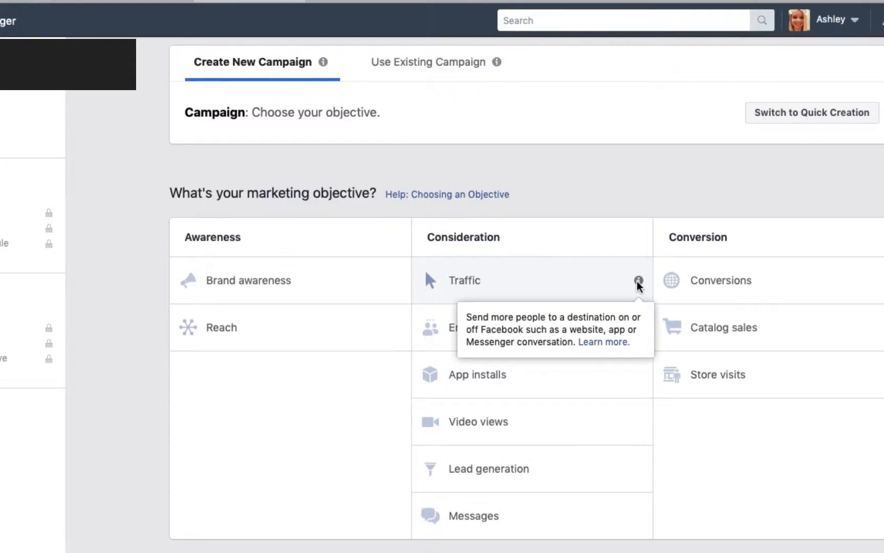
mouse_move(635, 336)
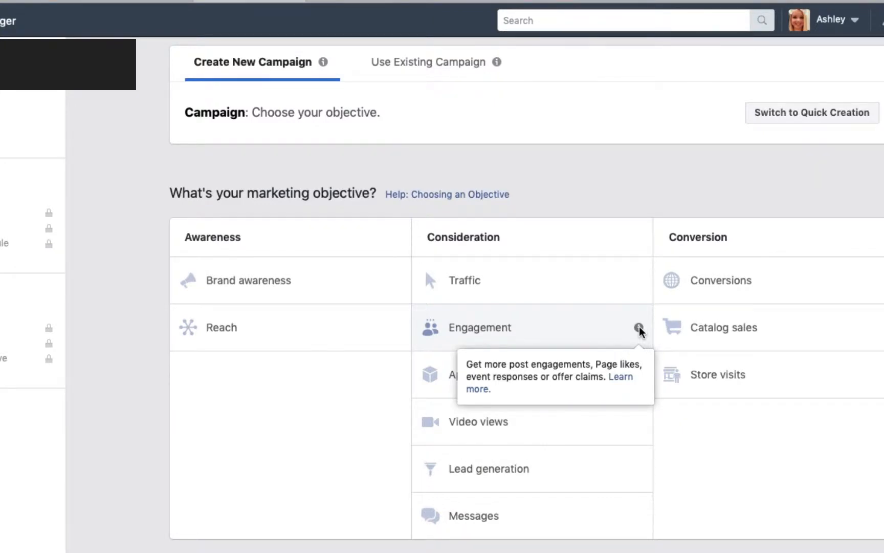
left_click(559, 332)
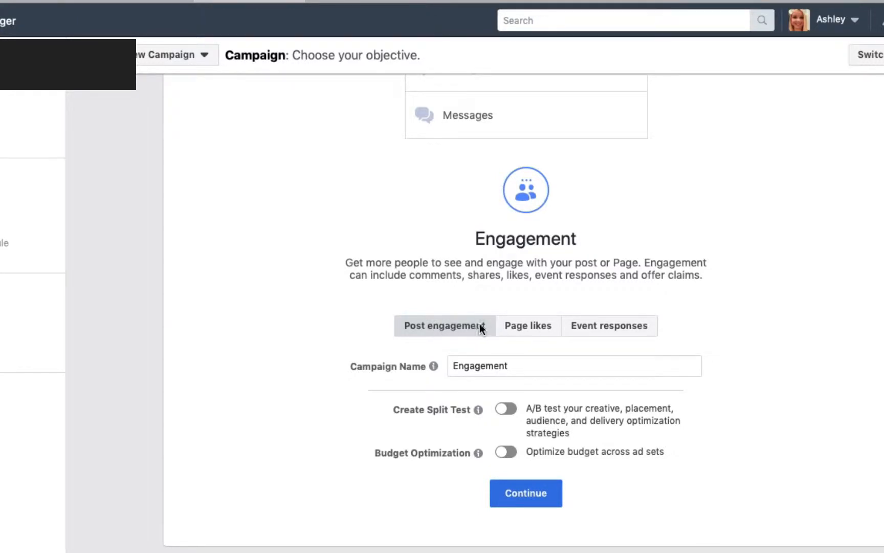
left_click(543, 336)
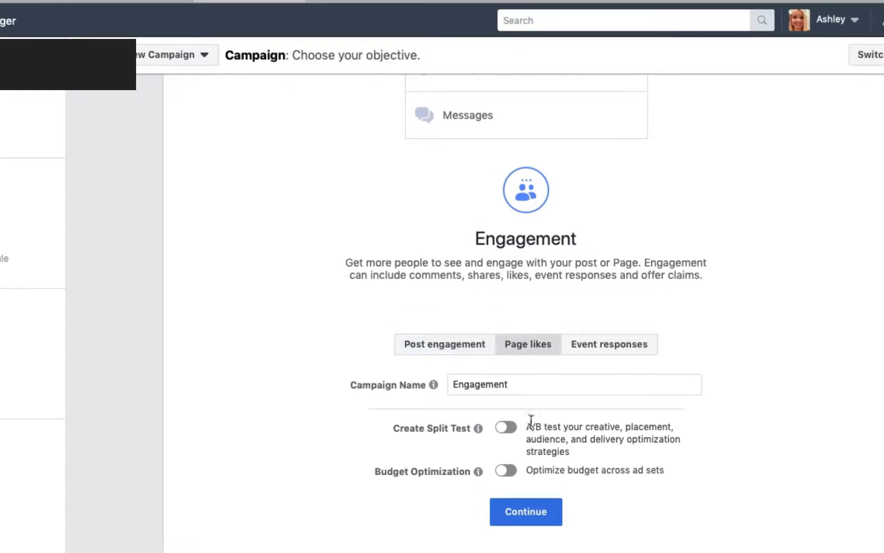
Name the campaign "Test" and continue to the ad set settings.
double_click(527, 385)
type("Tes")
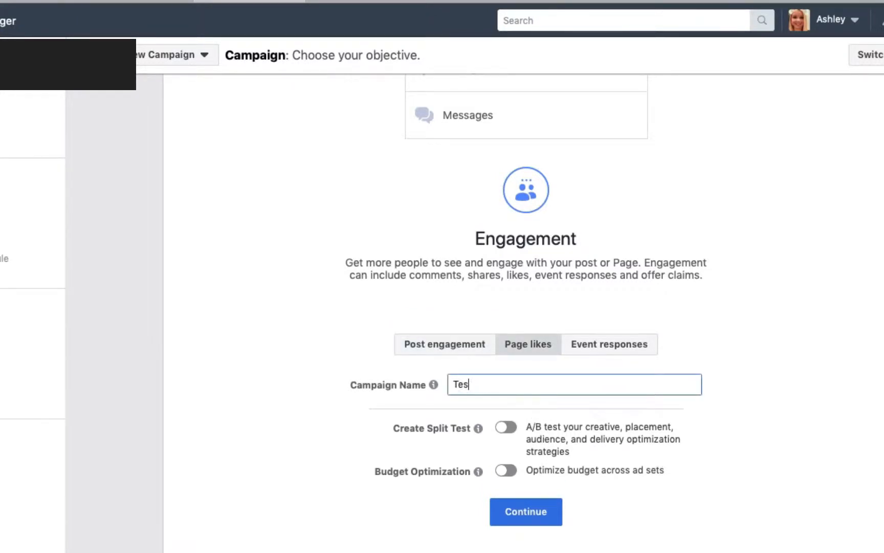
type("t")
left_click(515, 521)
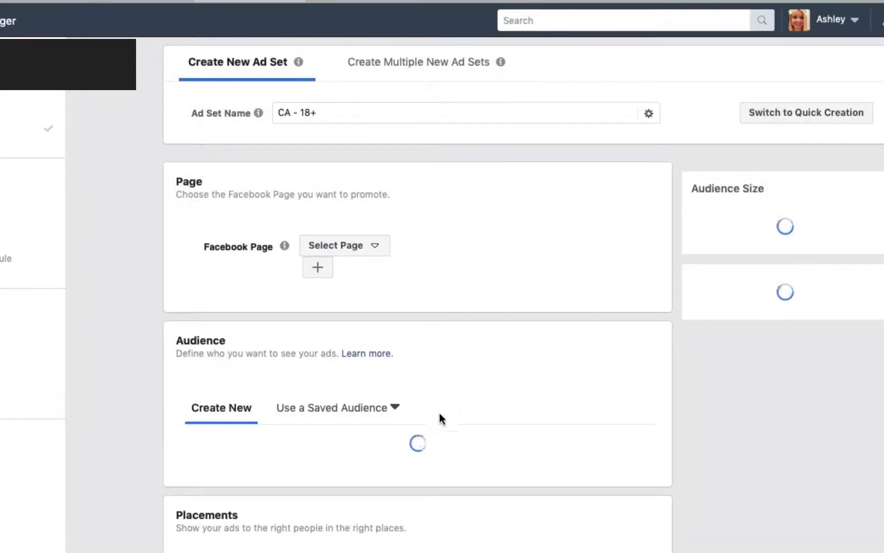
Name the ad set "Test" and select Toronto Shoe Show as the Facebook Page to promote.
triple_click(340, 113)
type("Test")
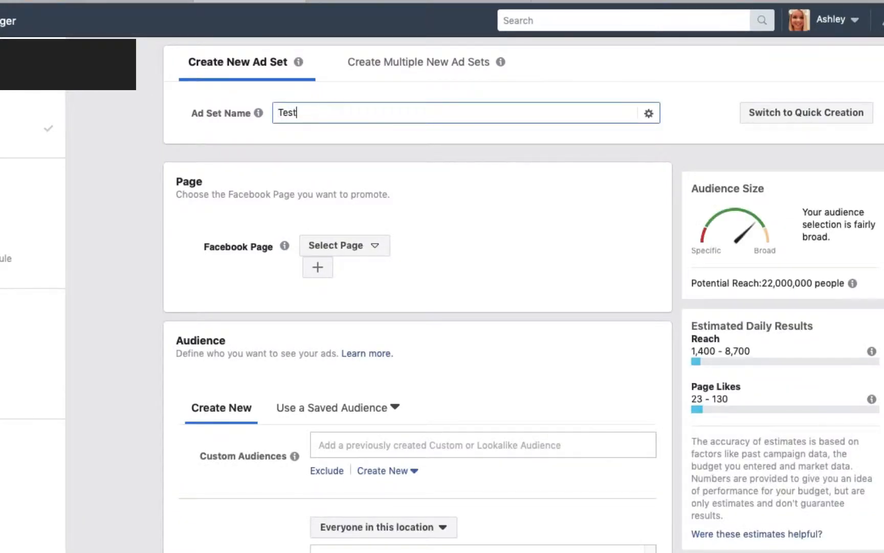
left_click(338, 245)
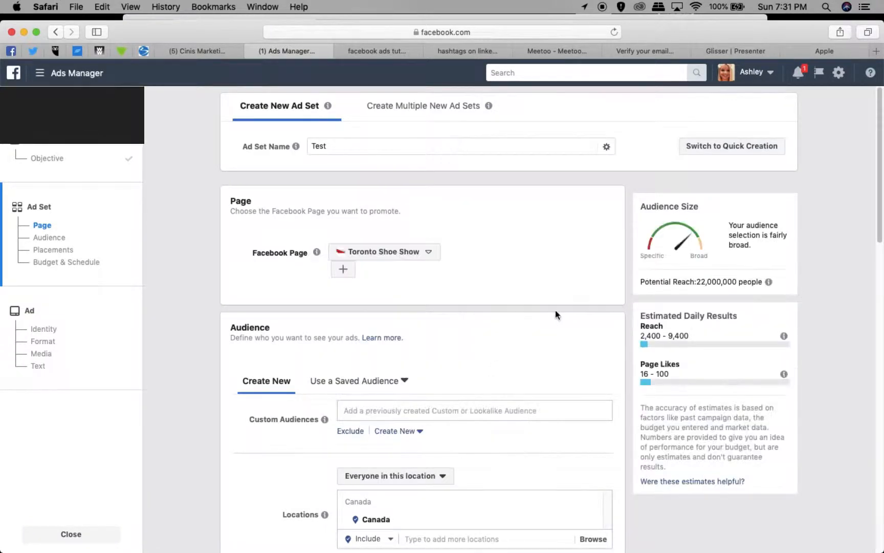
Limit the audience's location targeting to people who live in this location.
scroll(541, 313, "down", 8)
scroll(440, 294, "up", 5)
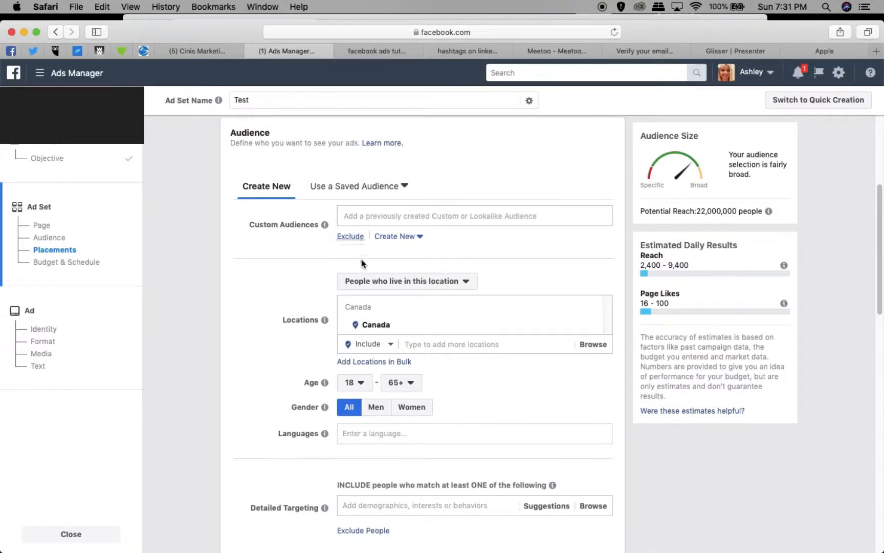
scroll(371, 294, "down", 1)
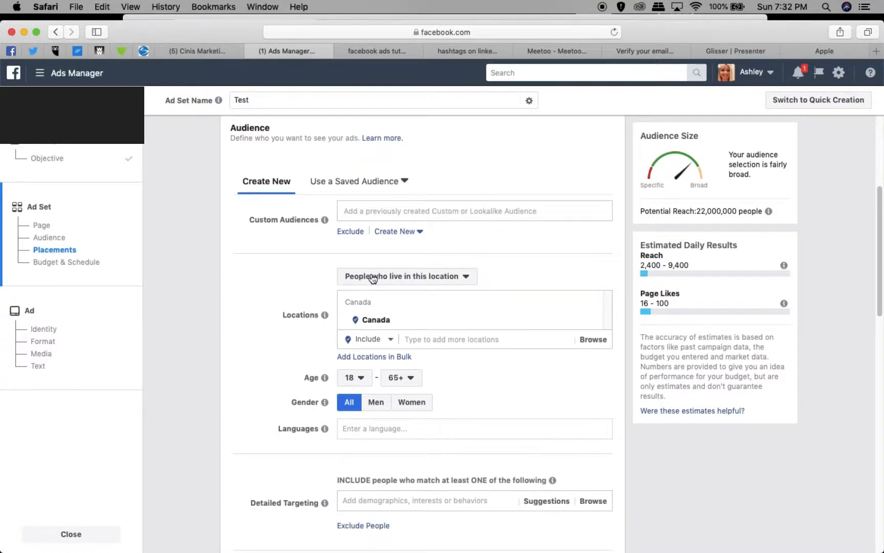
Try targeting Toronto, Ontario as the audience location with a radius of 50 miles.
left_click(443, 338)
type("toronto")
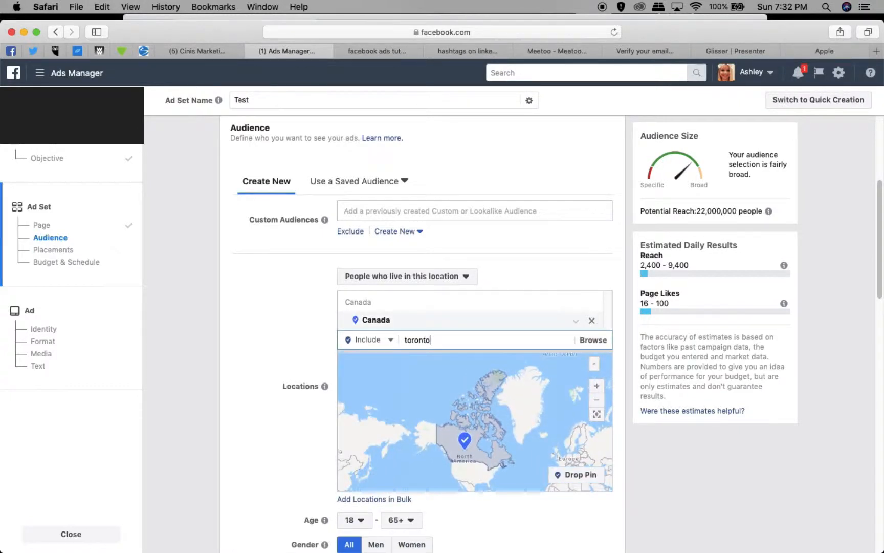
left_click(443, 357)
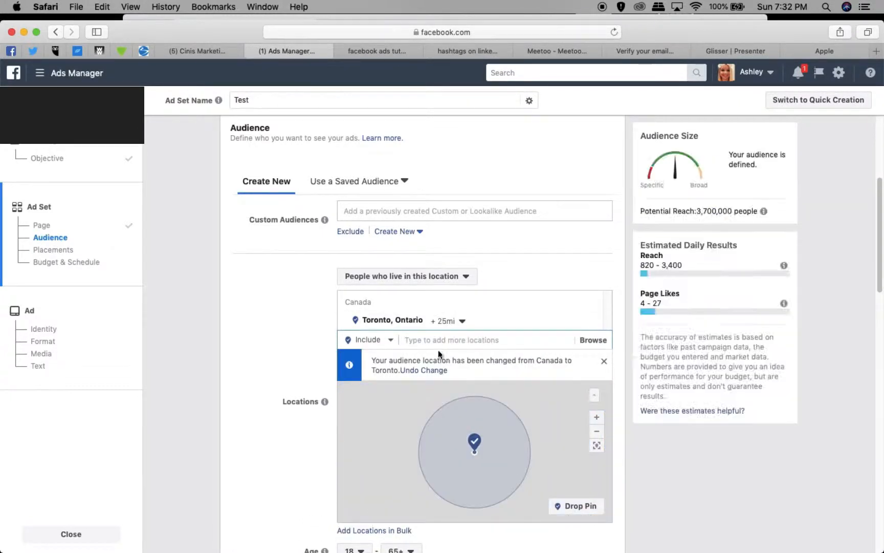
left_click(463, 322)
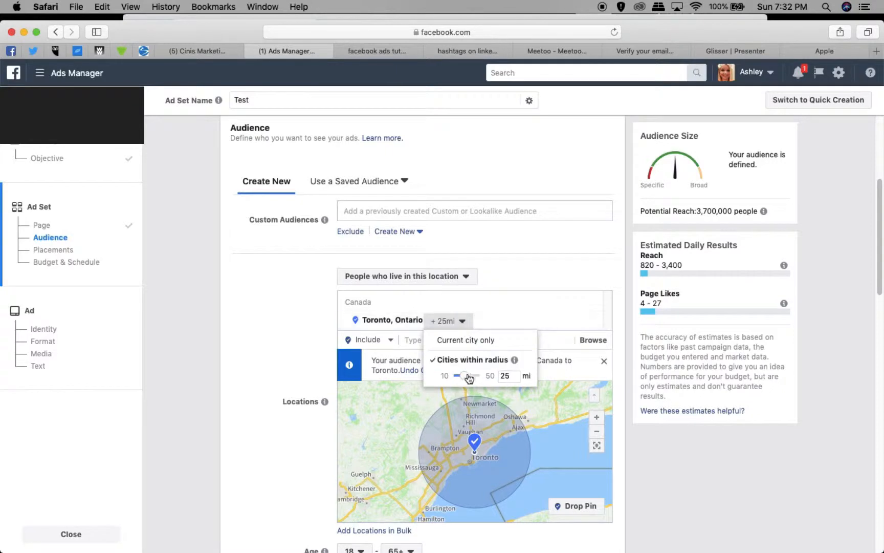
left_click_drag(464, 376, 490, 380)
left_click(376, 403)
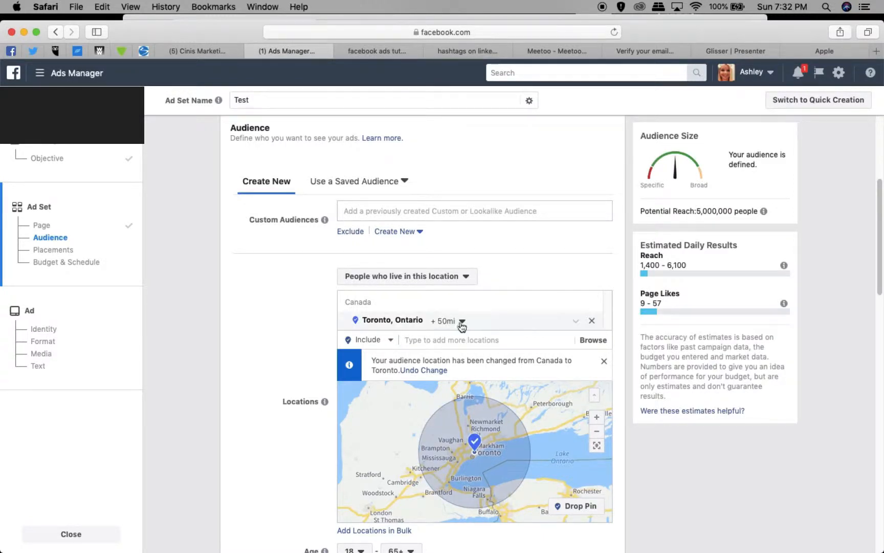
Remove Toronto from the audience locations and add the country Canada instead.
left_click(592, 321)
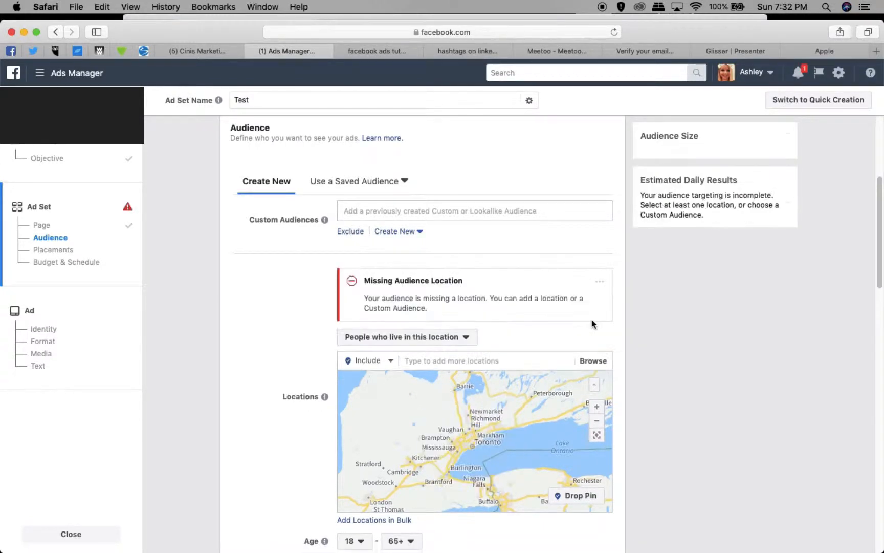
left_click(428, 361)
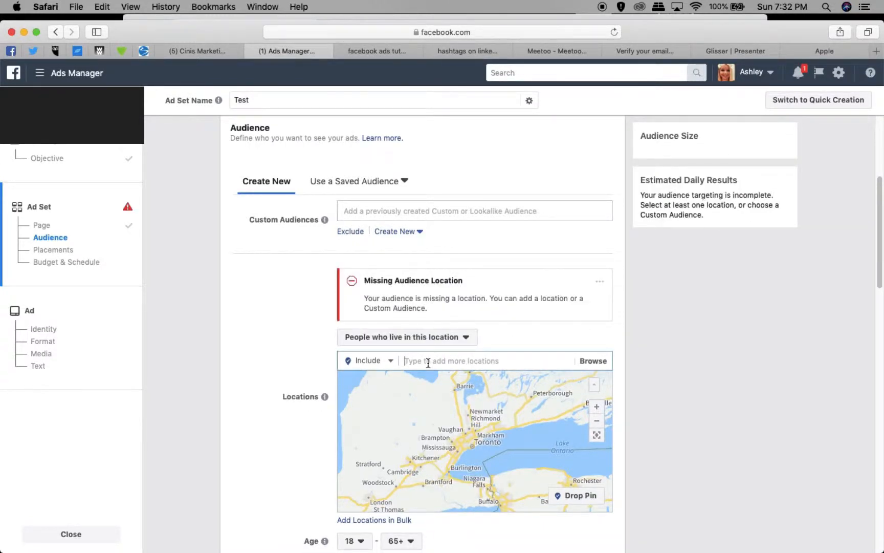
type("canadai")
key("BackSpace")
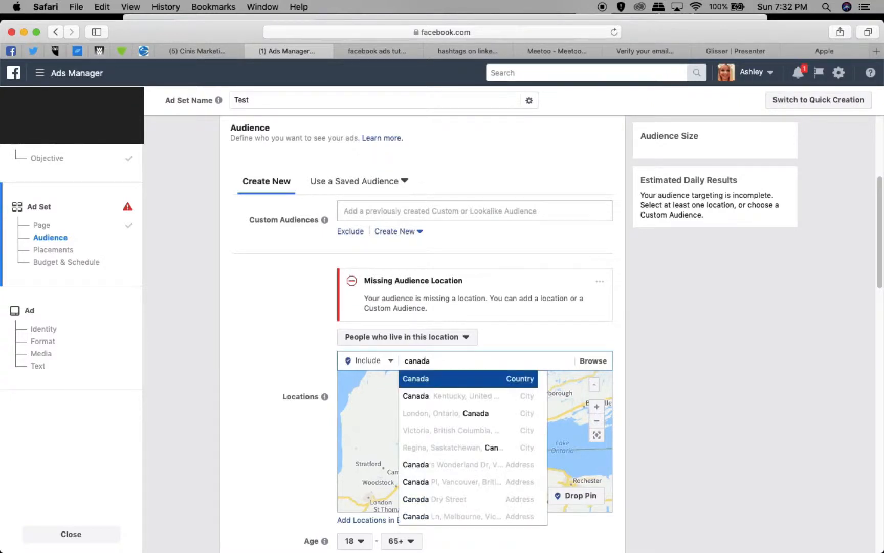
left_click(461, 379)
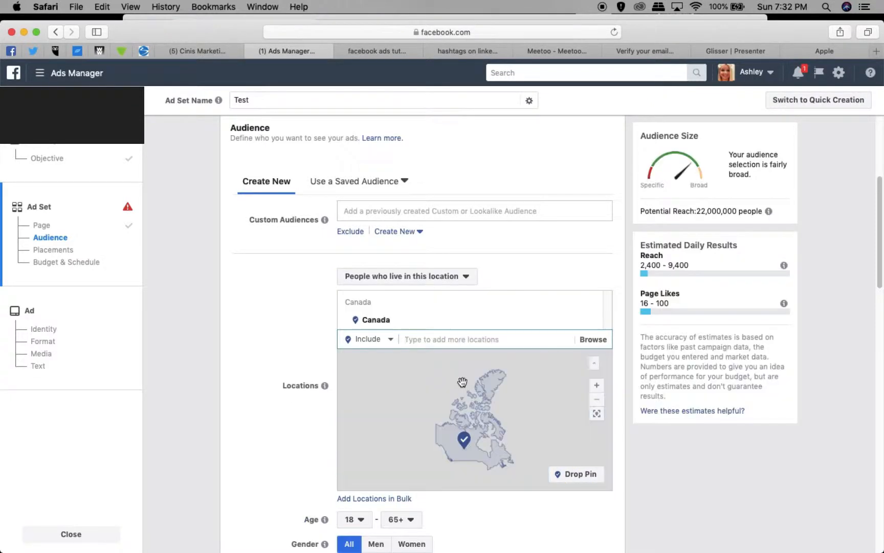
Set the audience's minimum age to 20.
scroll(496, 535, "down", 4)
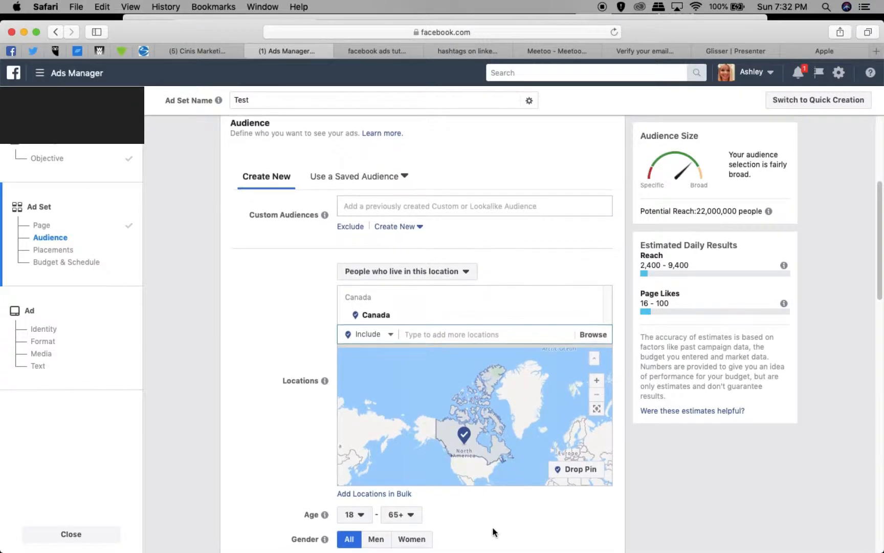
scroll(497, 519, "down", 2)
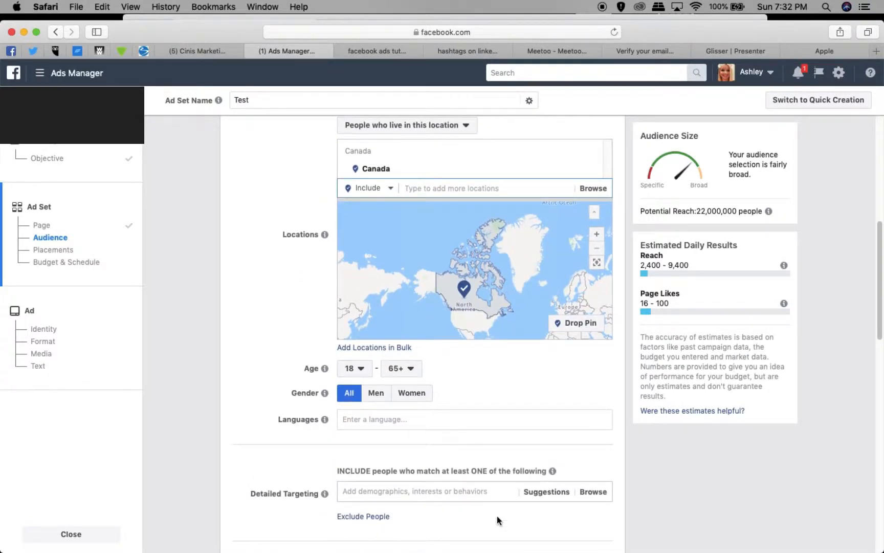
left_click(361, 369)
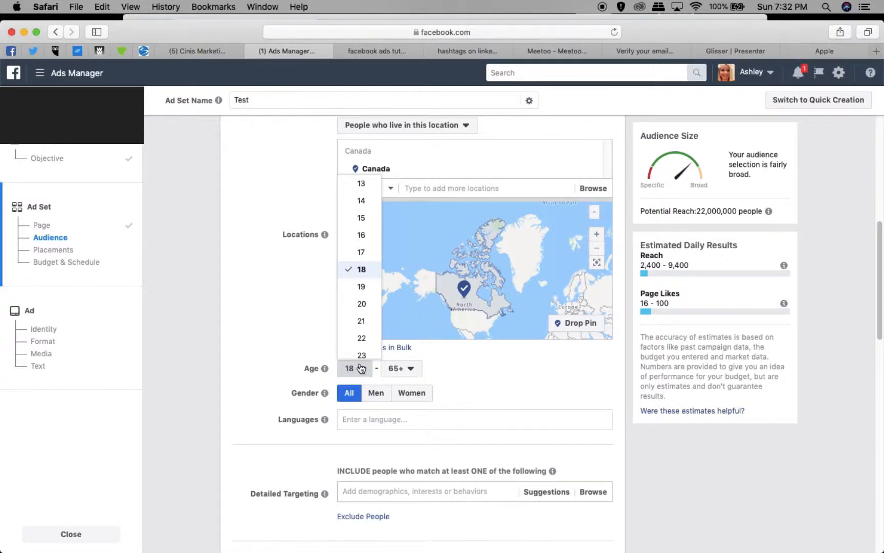
left_click(362, 339)
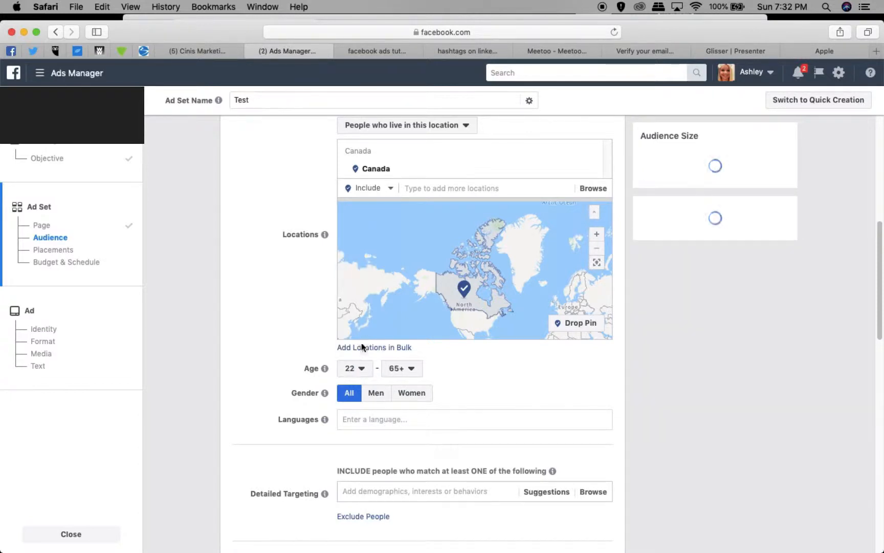
left_click(352, 368)
left_click(361, 305)
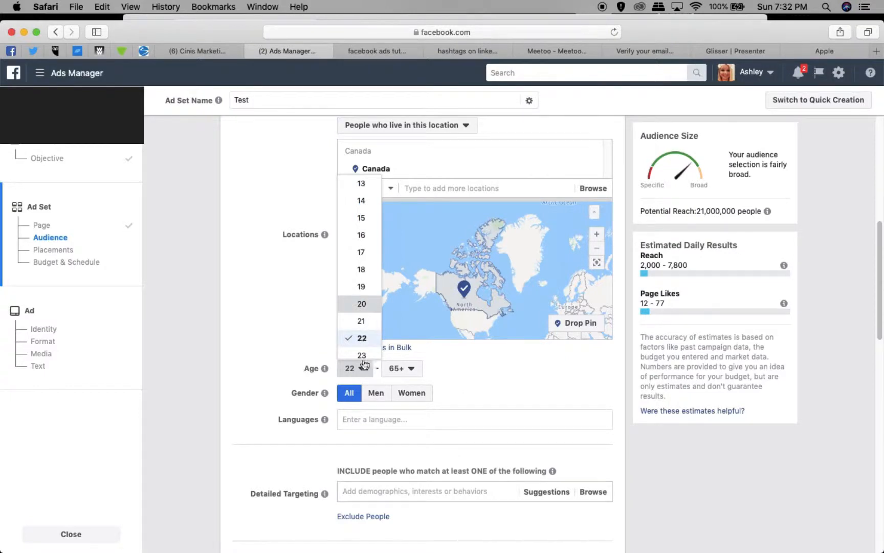
left_click(411, 371)
left_click(411, 370)
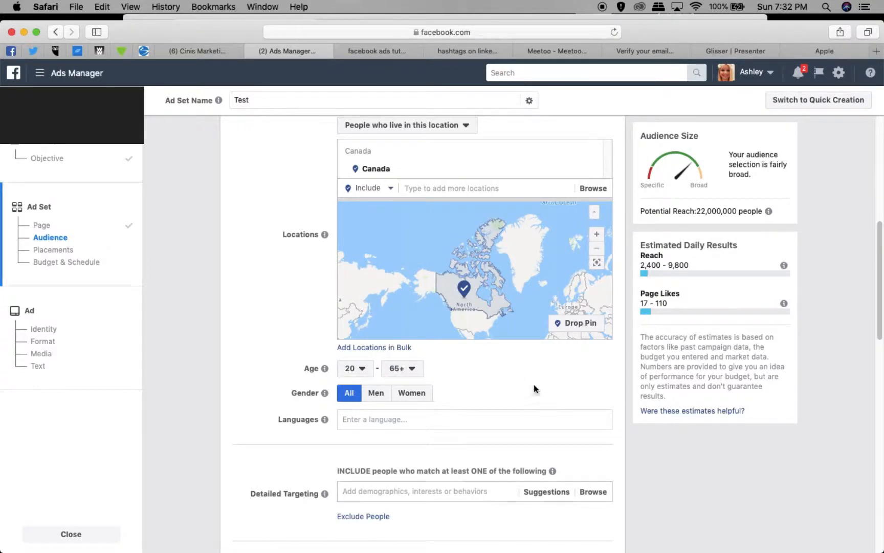
Search the detailed targeting for retail and include the business and industry interest "Retail".
scroll(532, 392, "down", 2)
scroll(528, 397, "down", 2)
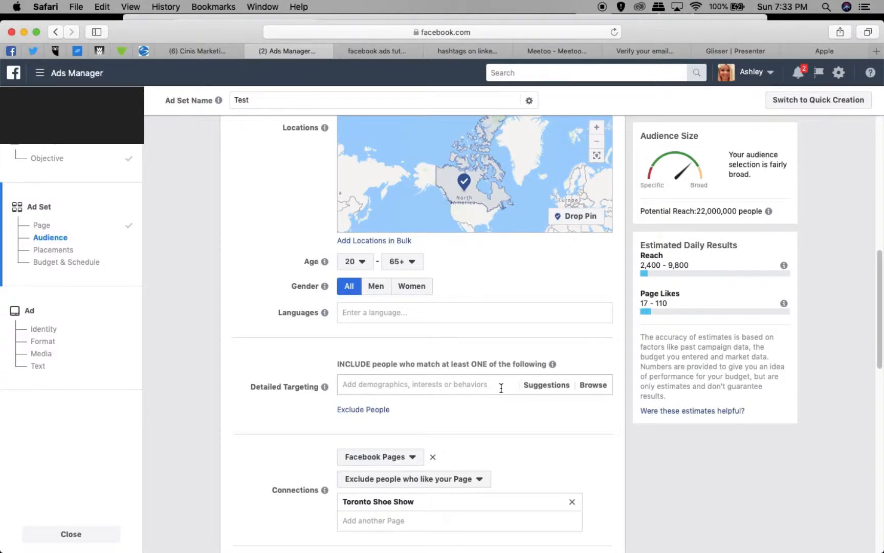
left_click(367, 312)
scroll(382, 360, "down", 5)
scroll(363, 404, "up", 1)
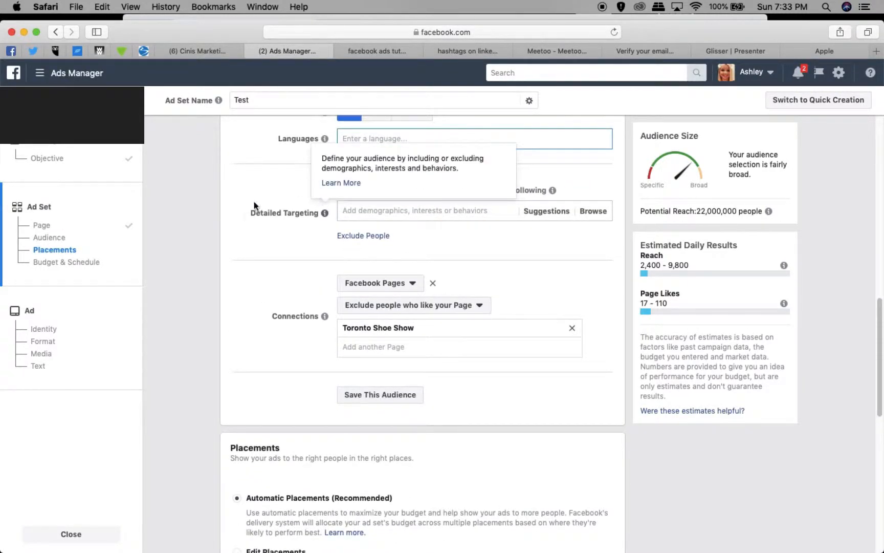
left_click(410, 212)
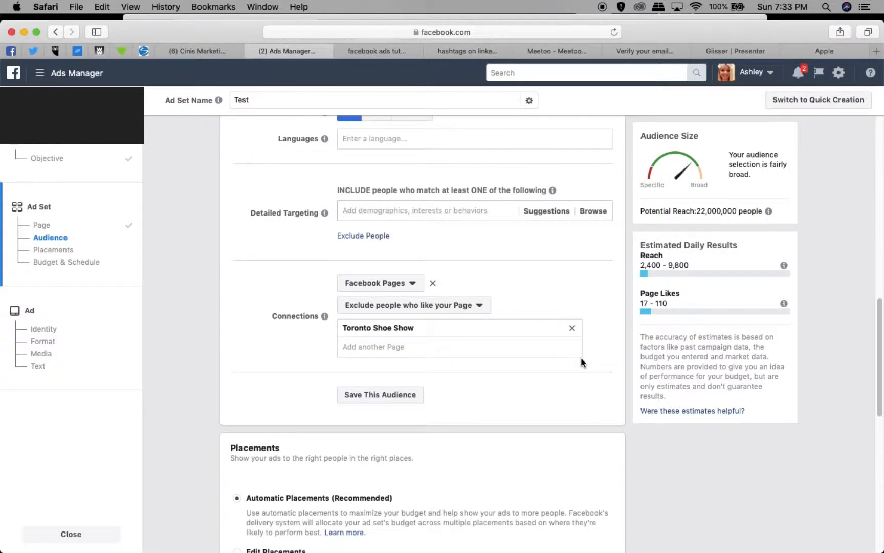
type("retail")
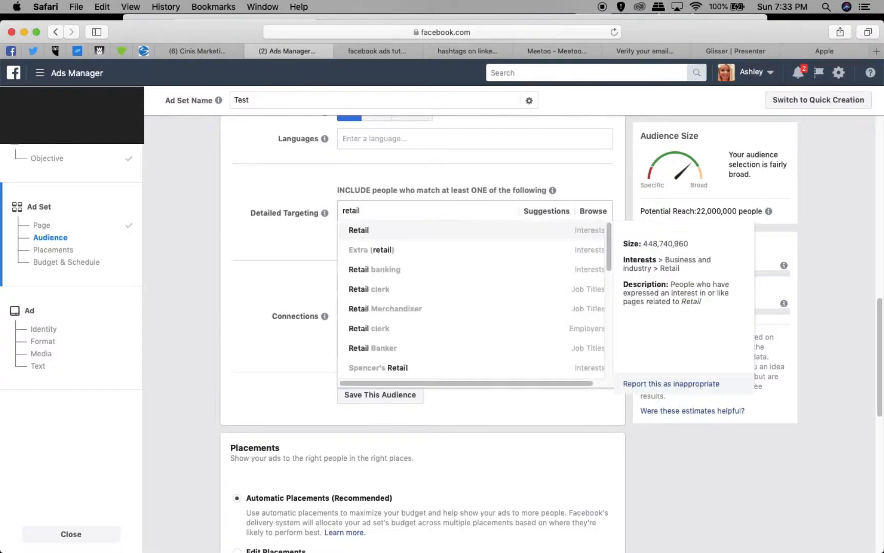
left_click(411, 232)
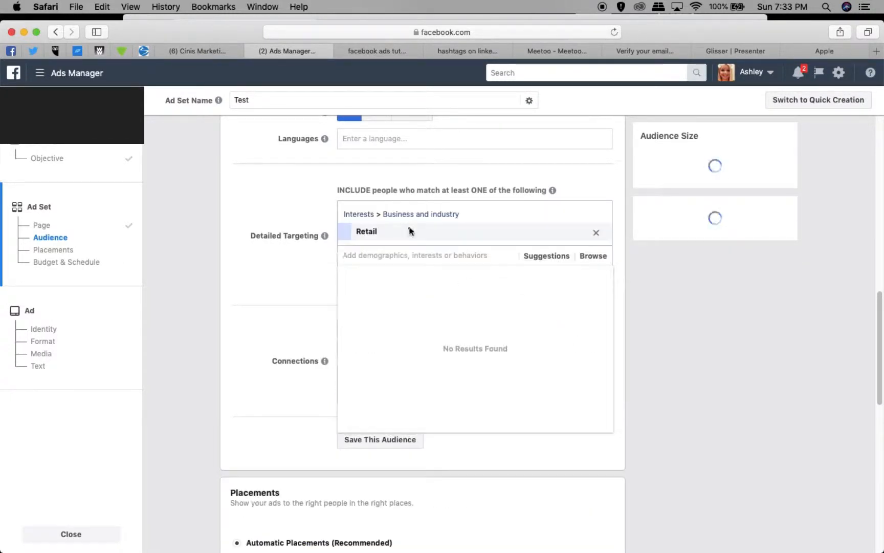
Include the job title "Retail Merchandiser" in the detailed targeting as well.
type("retail")
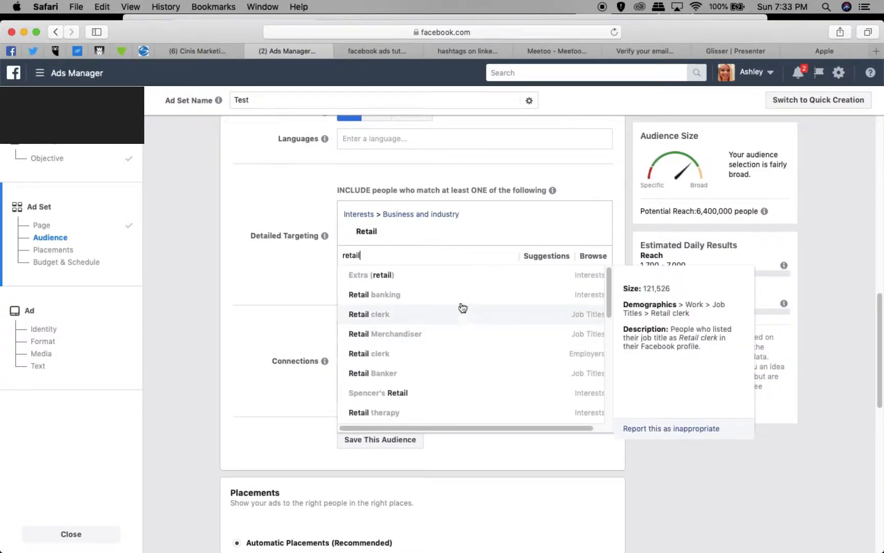
left_click(460, 332)
Search the detailed targeting for retail again and include the Facebook page admins behavior "Retail page admins".
type("rey")
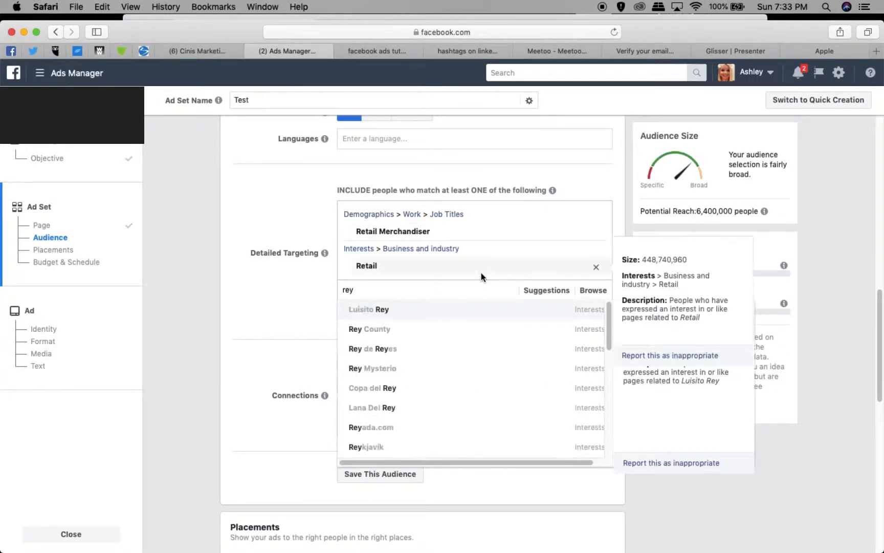
key("BackSpace")
type("tail")
scroll(453, 401, "down", 1)
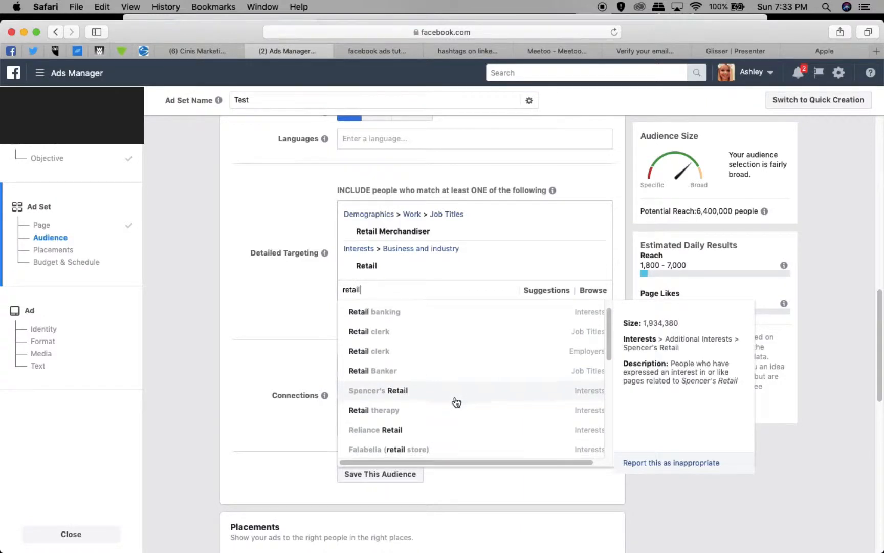
scroll(450, 404, "down", 1)
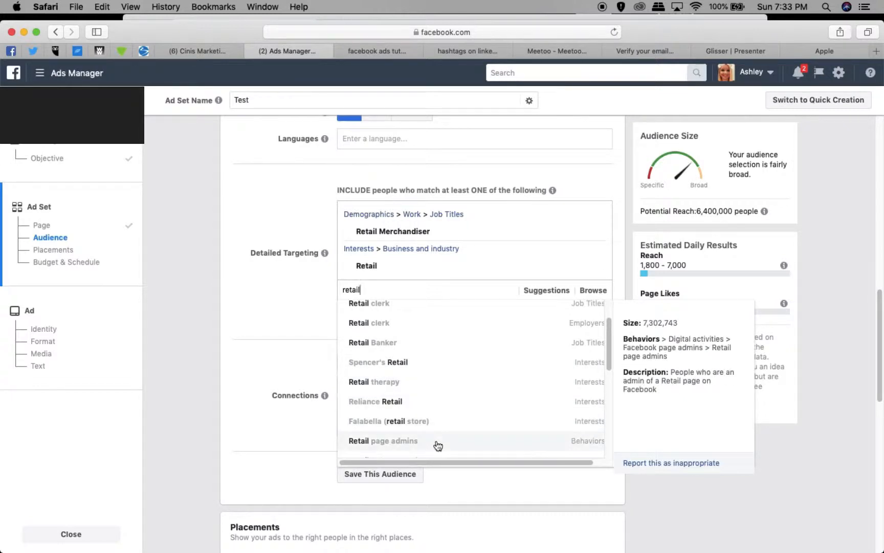
scroll(438, 443, "down", 1)
left_click(421, 426)
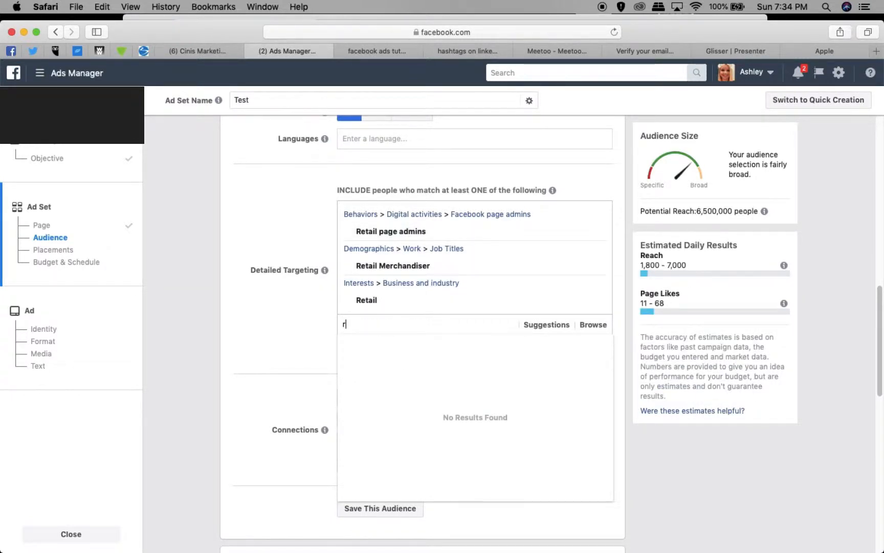
Search the detailed targeting for fashion and include the employer "Fashion".
type("r")
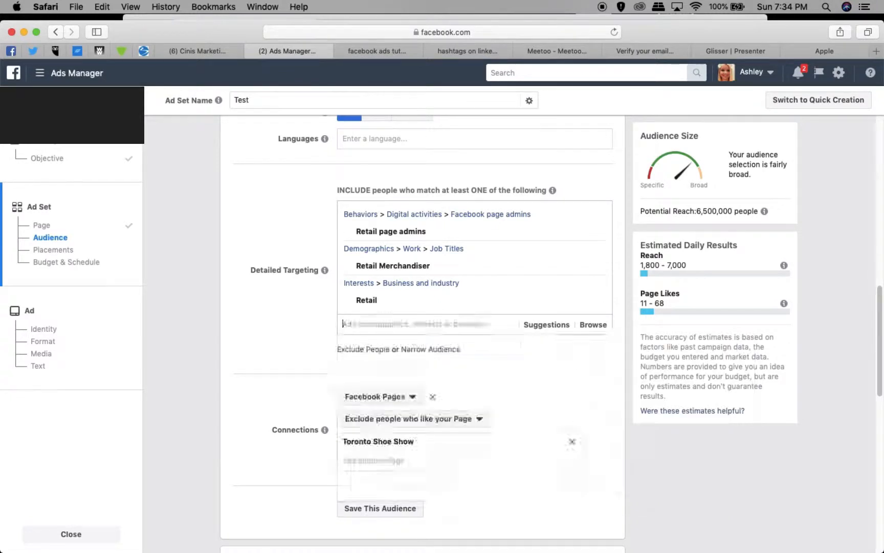
type("fashion")
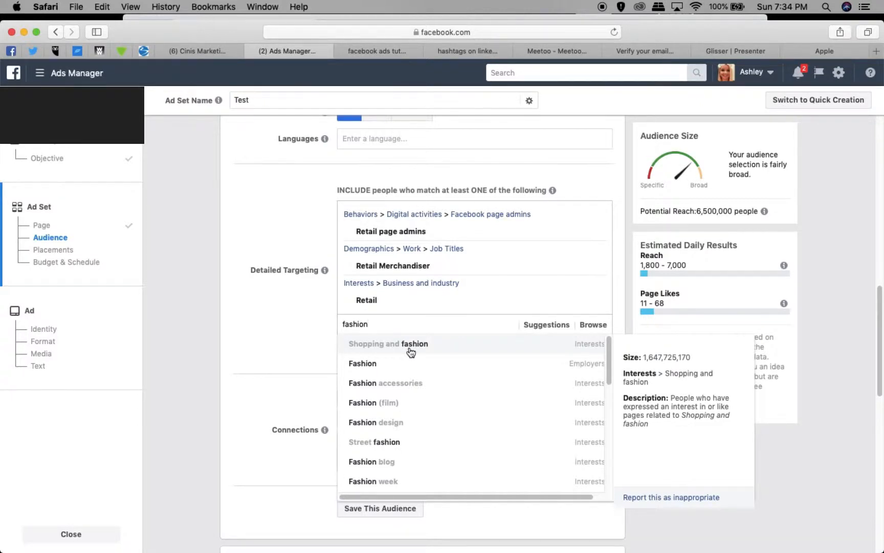
left_click(412, 369)
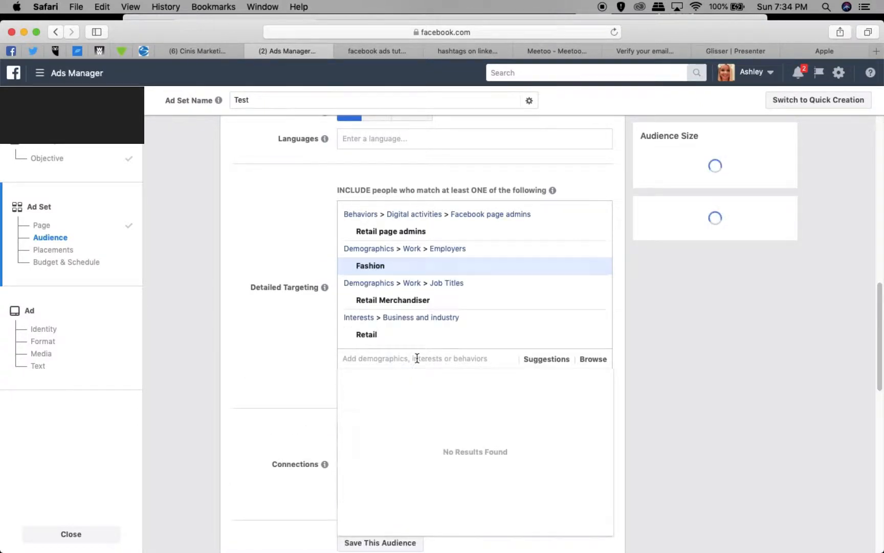
type("fashion")
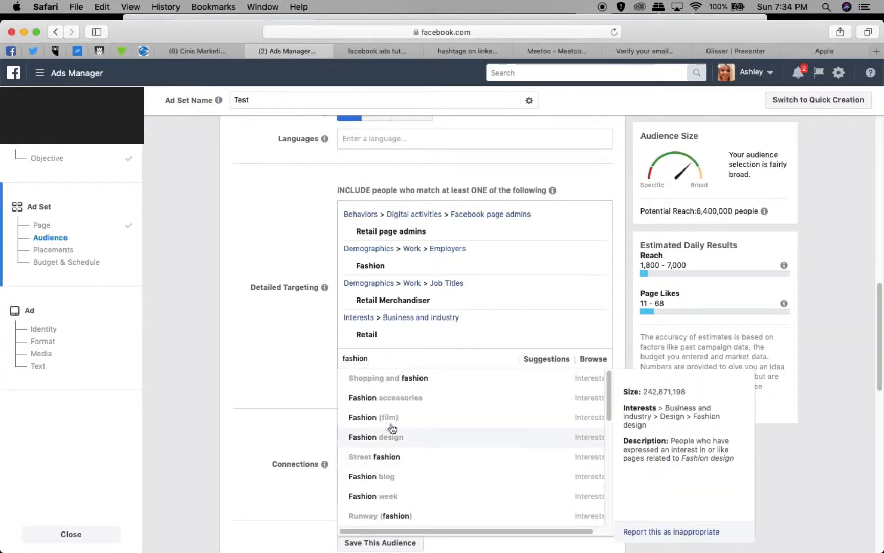
left_click_drag(395, 360, 337, 359)
key("BackSpace")
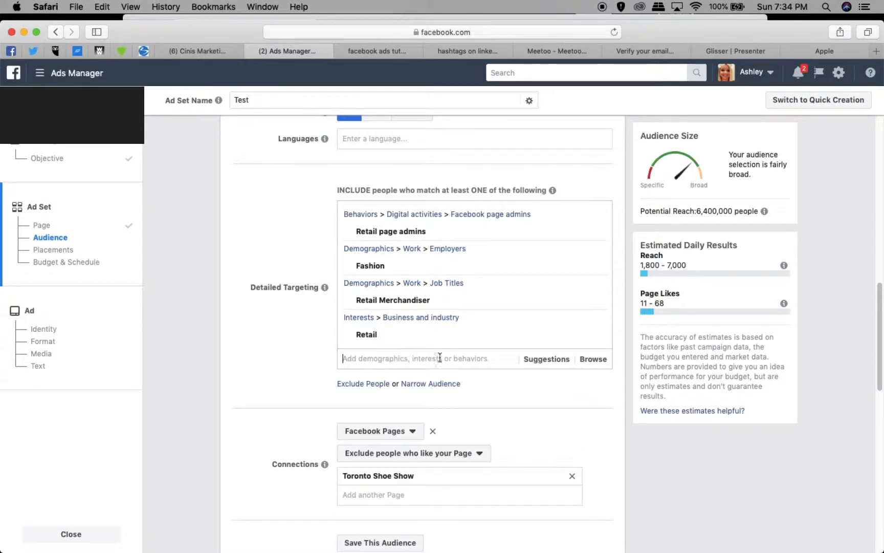
Look through the suggested demographics, interests and behaviors for the detailed targeting, and close the suggestions without adding any.
left_click(539, 360)
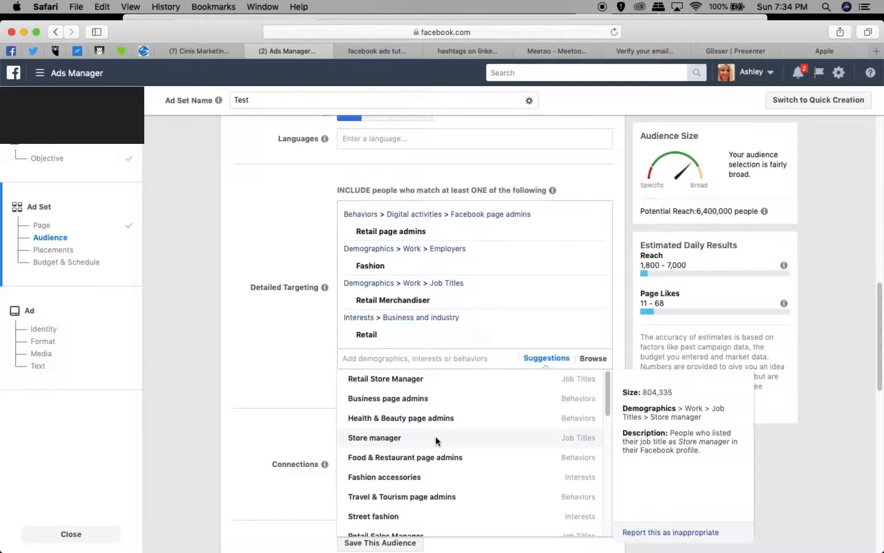
left_click(530, 358)
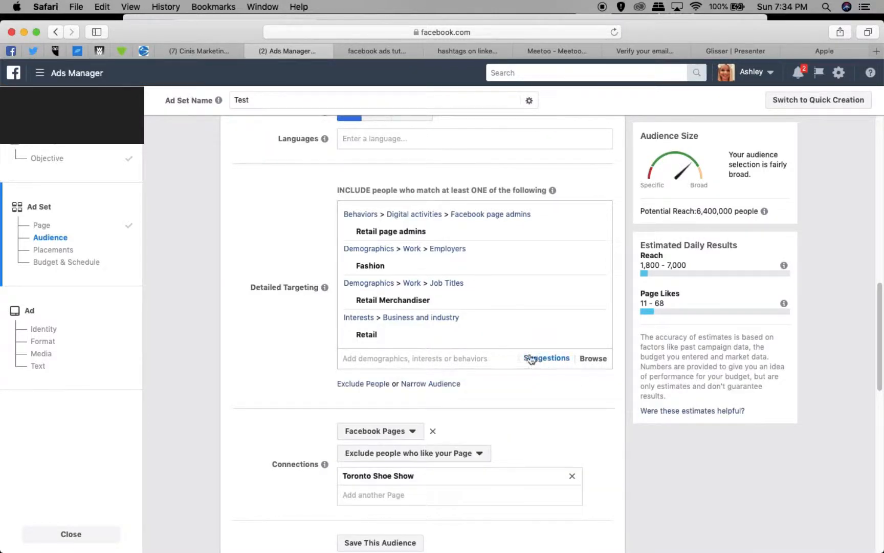
left_click(531, 358)
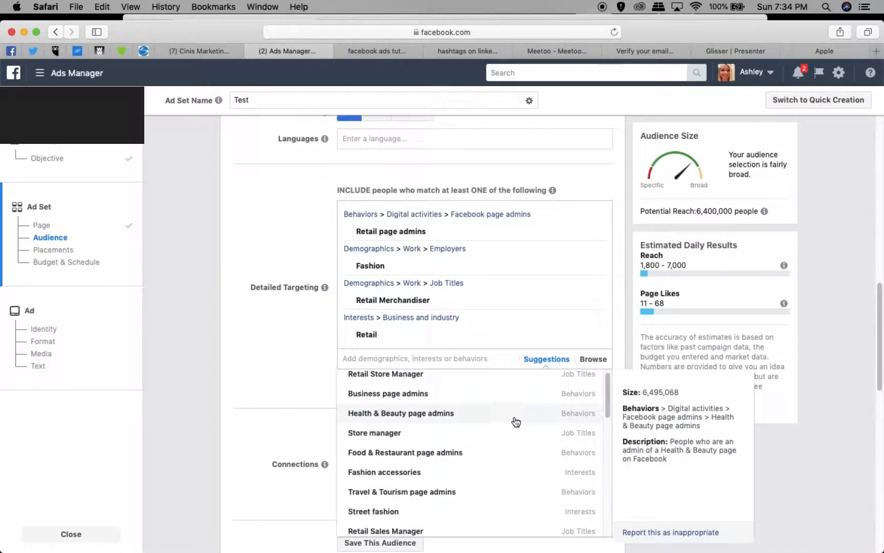
scroll(514, 422, "down", 3)
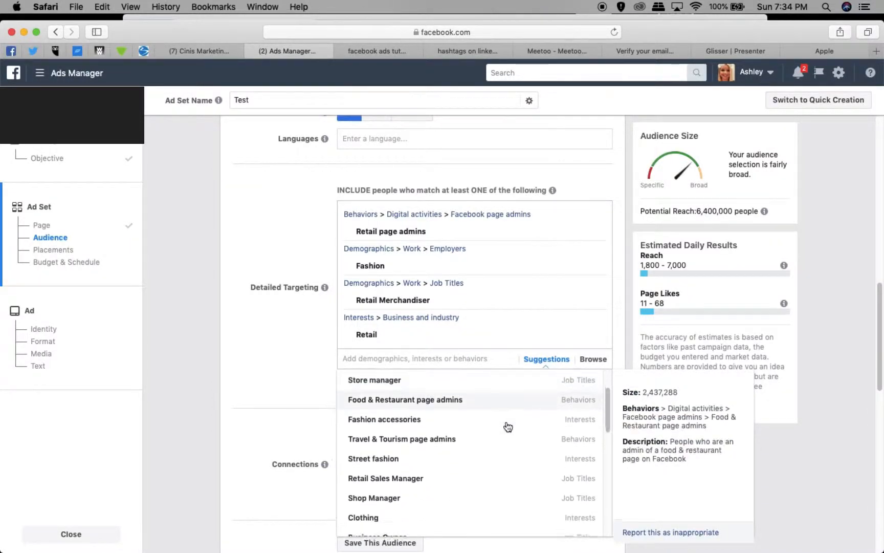
scroll(508, 426, "down", 4)
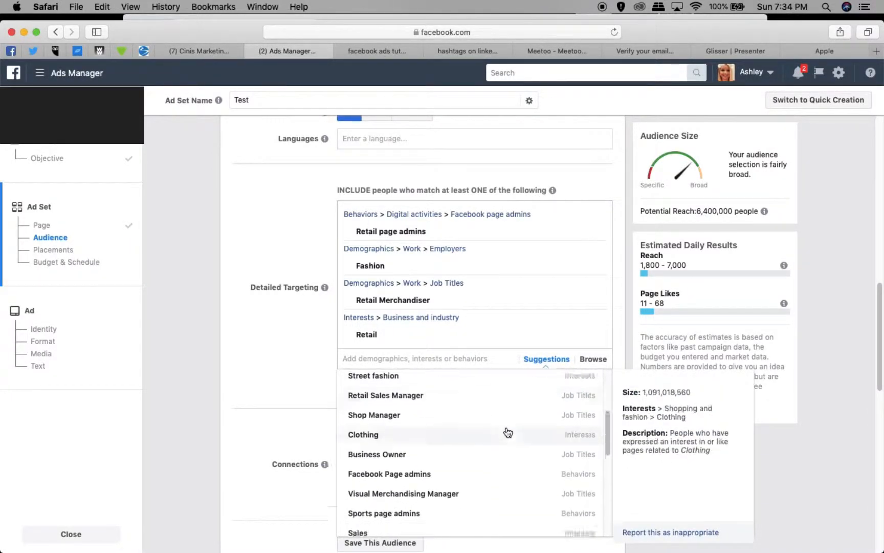
scroll(509, 430, "down", 2)
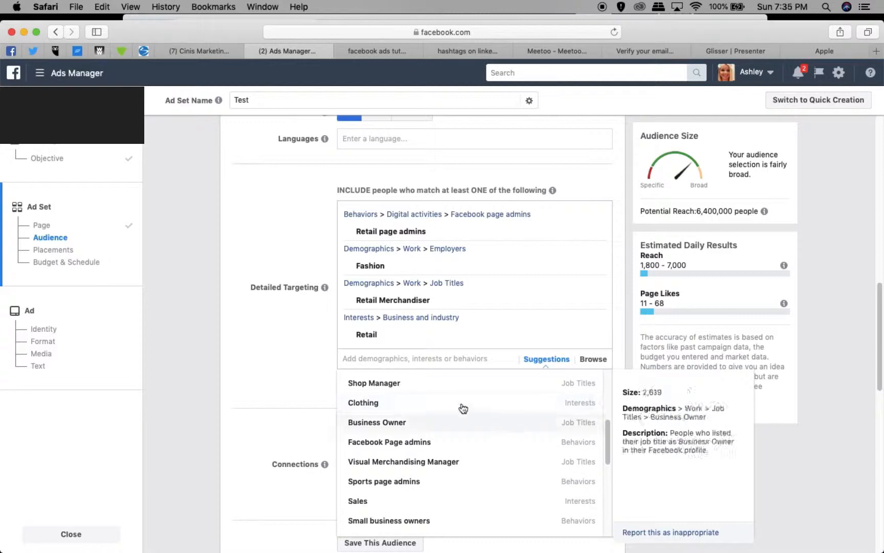
left_click(242, 363)
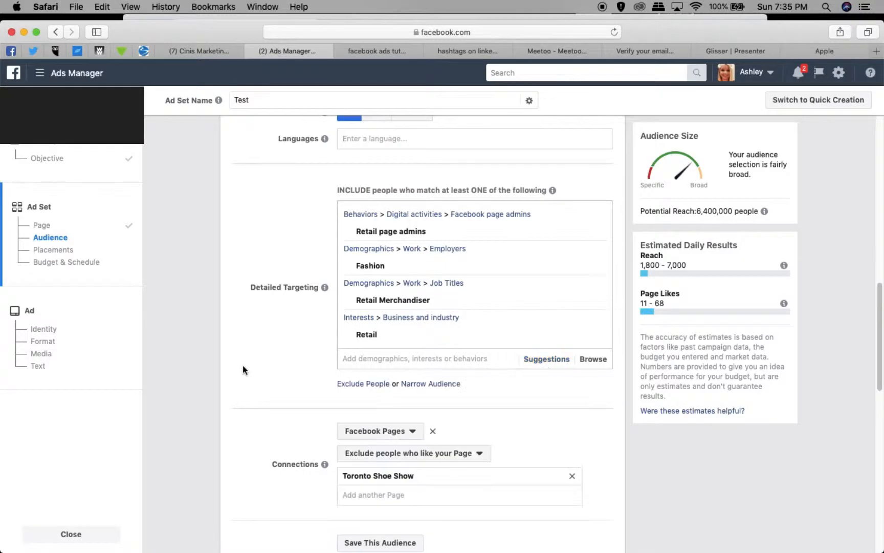
Switch the ad set to Edit Placements to examine the available platforms, and return to Automatic Placements.
scroll(247, 362, "down", 2)
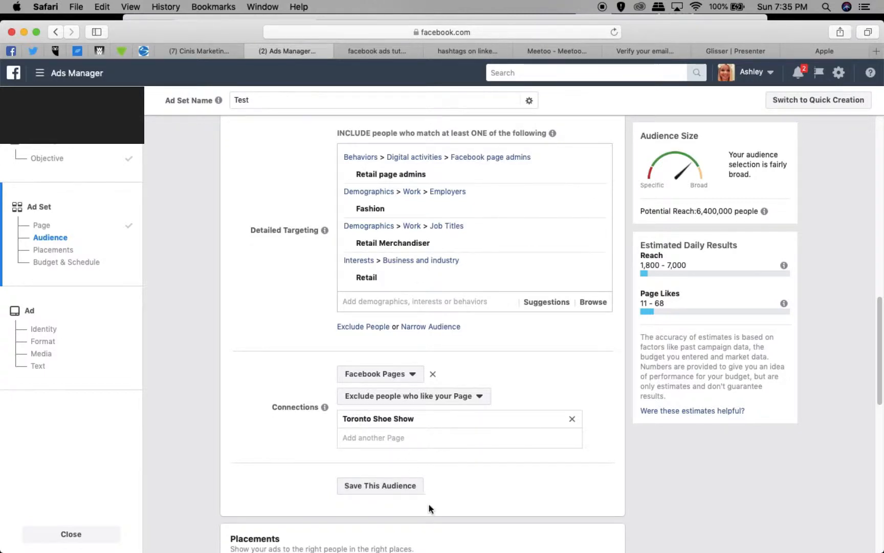
scroll(428, 505, "down", 2)
scroll(429, 511, "down", 8)
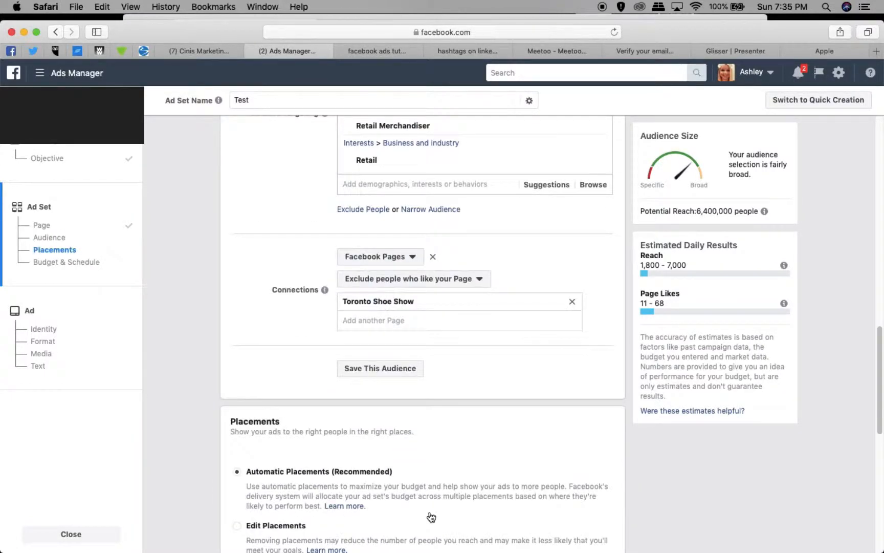
scroll(429, 512, "down", 10)
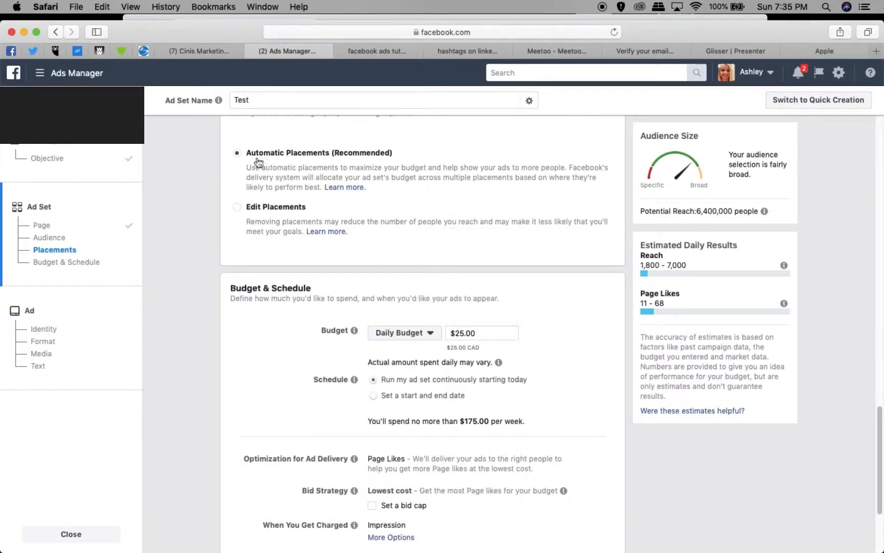
left_click(237, 209)
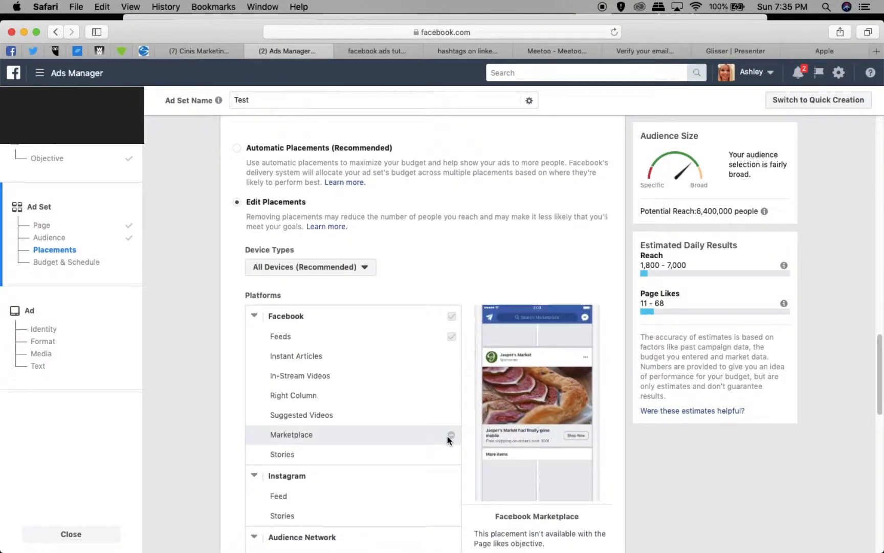
scroll(445, 430, "down", 1)
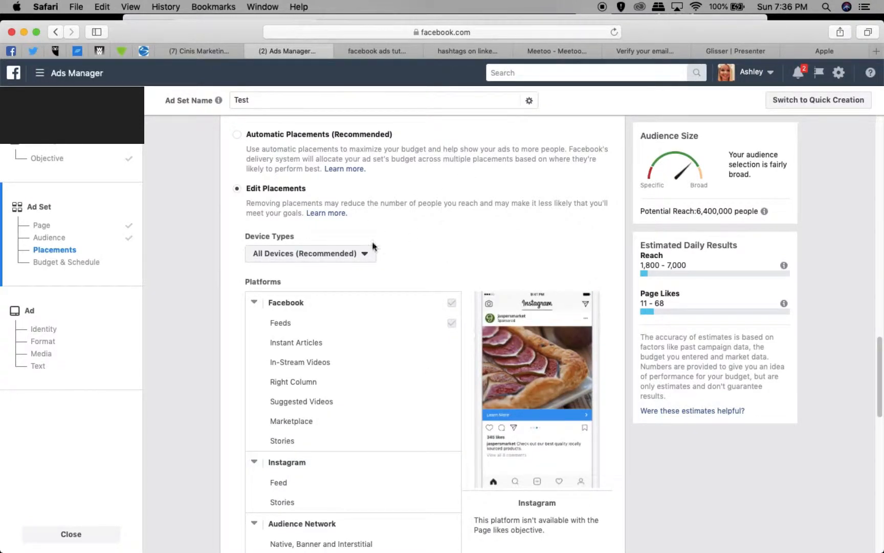
left_click(236, 135)
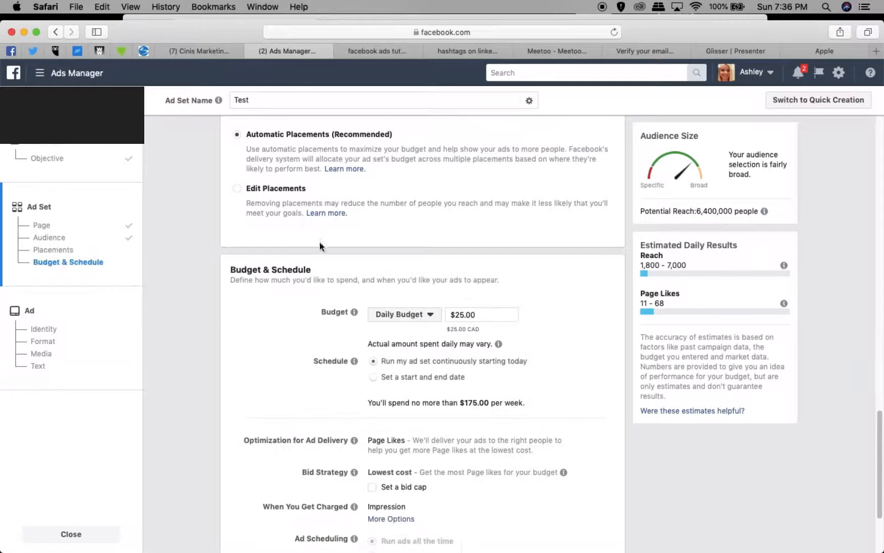
Check the device type choices under Edit Placements and set the ad set back to Automatic Placements.
left_click(237, 188)
left_click(343, 255)
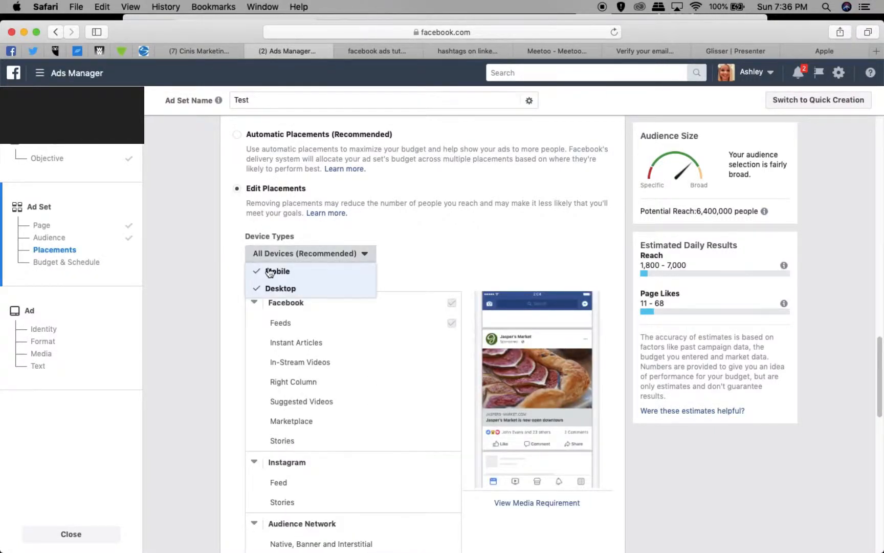
left_click(407, 246)
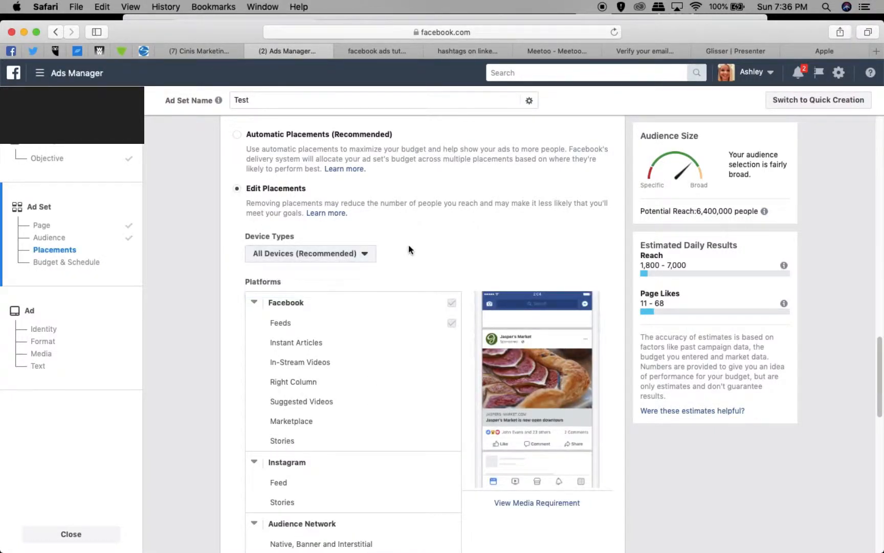
left_click(236, 135)
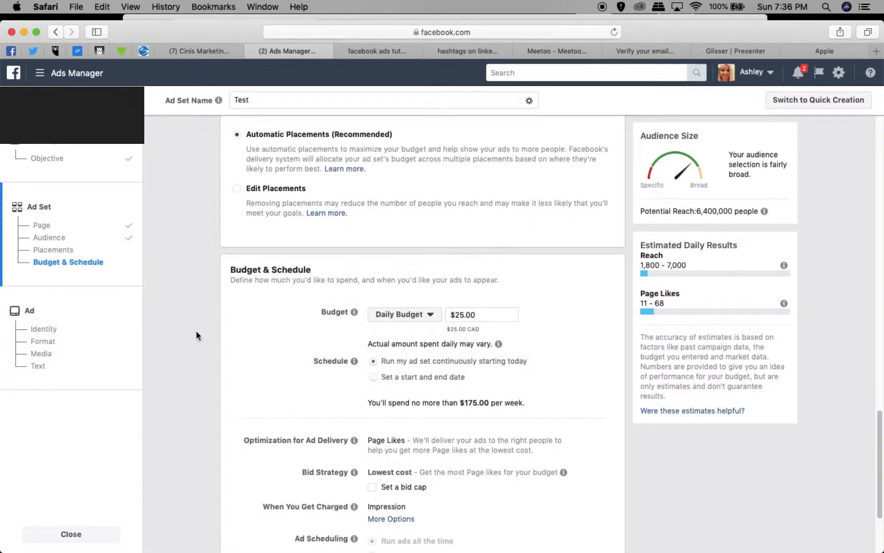
Review the budget and schedule, choose to be charged per Page Like, and continue to the ad setup.
left_click(483, 314)
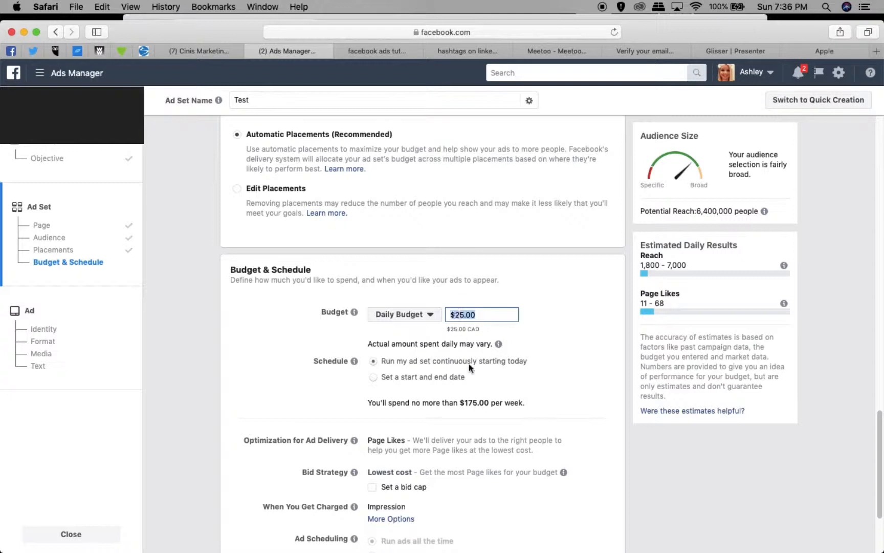
scroll(477, 411, "down", 4)
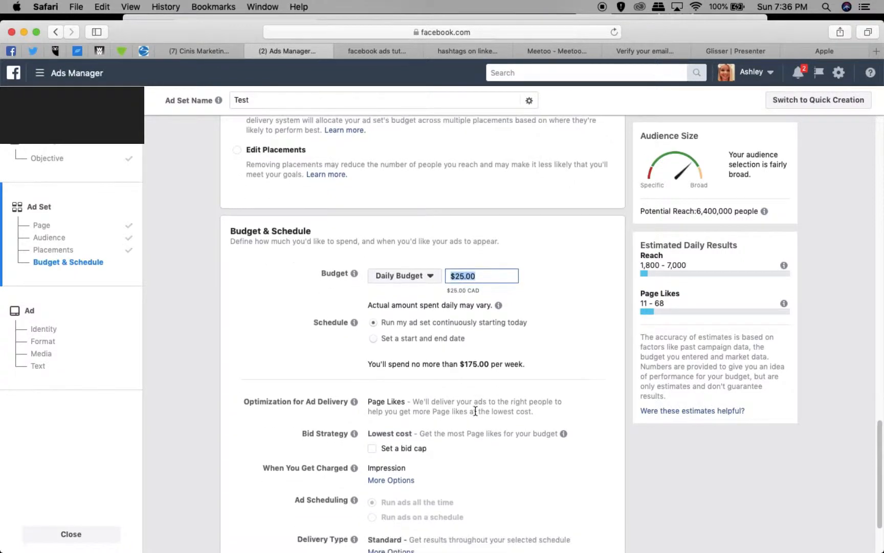
scroll(474, 411, "down", 2)
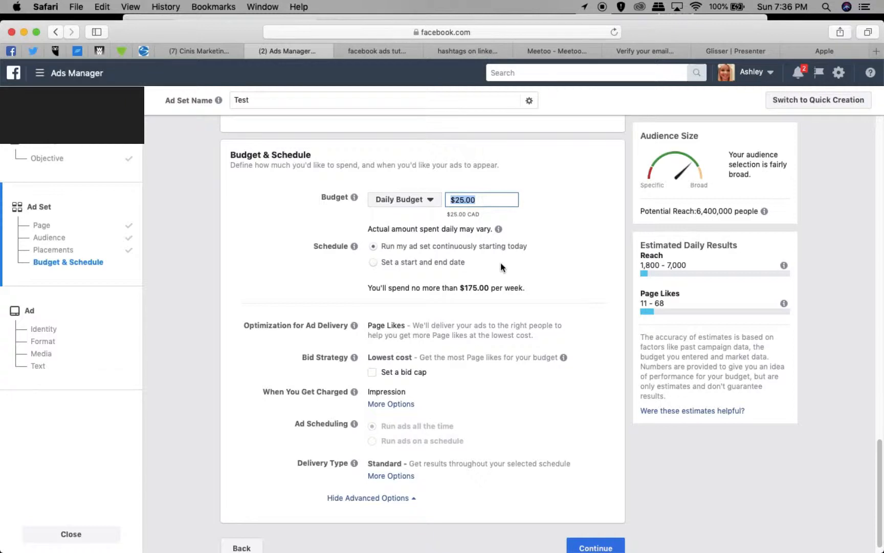
scroll(420, 301, "down", 1)
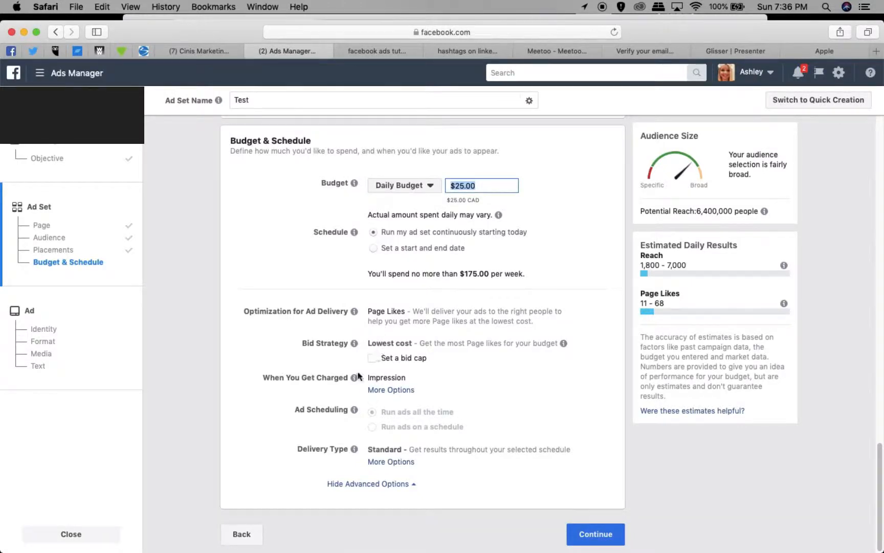
left_click(377, 390)
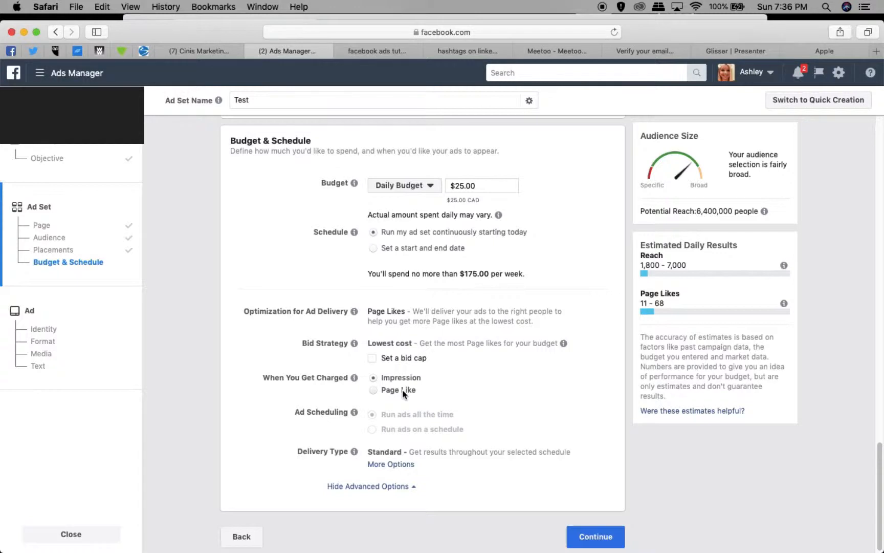
left_click(375, 391)
left_click(594, 536)
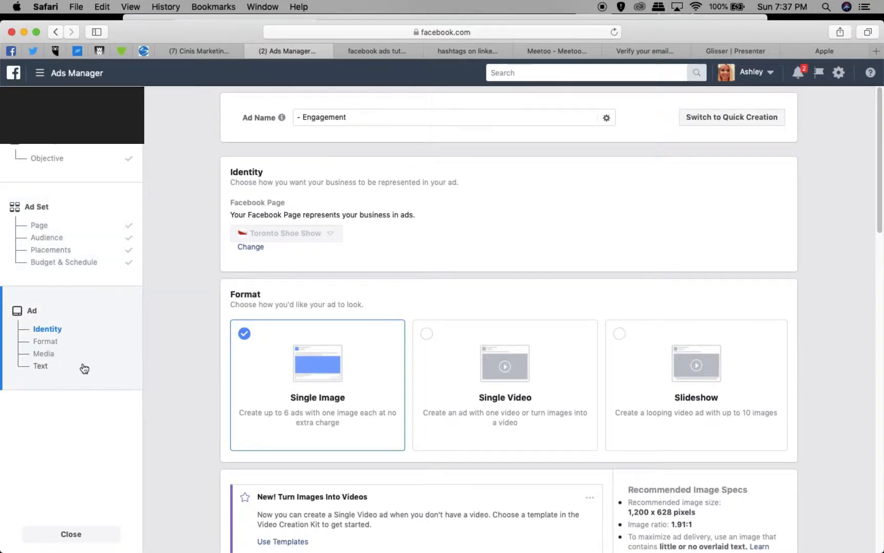
Replace "Engagement" in the ad name so that it reads "- test".
double_click(336, 118)
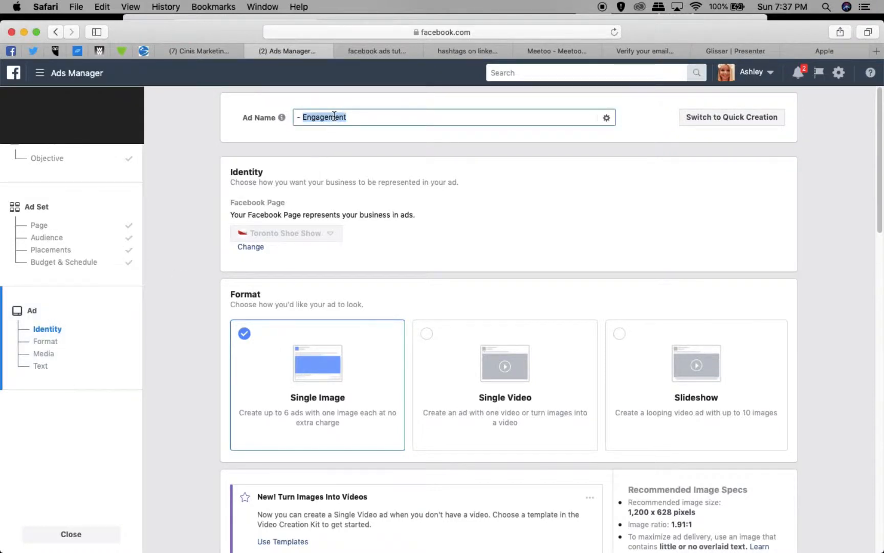
type("test")
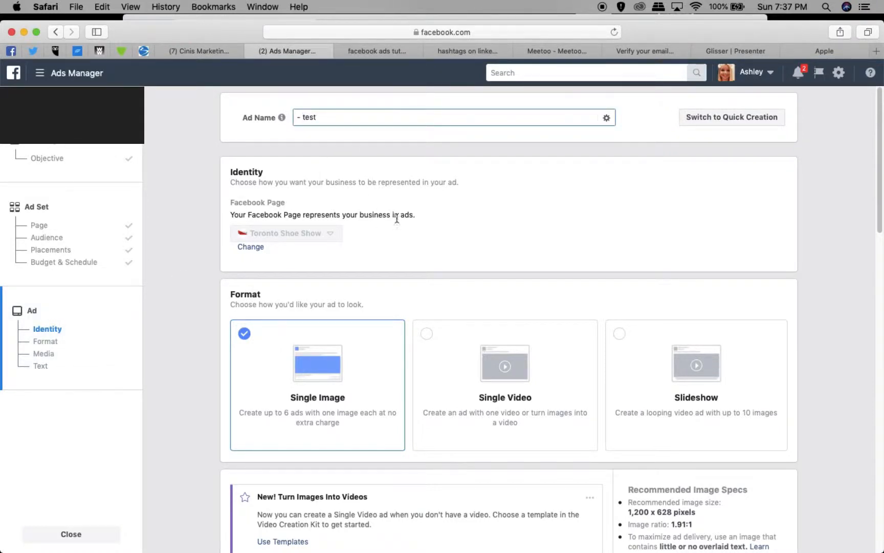
left_click(516, 225)
Compare the ad formats by switching to Single Video, and set the format back to Single Image.
scroll(485, 306, "down", 3)
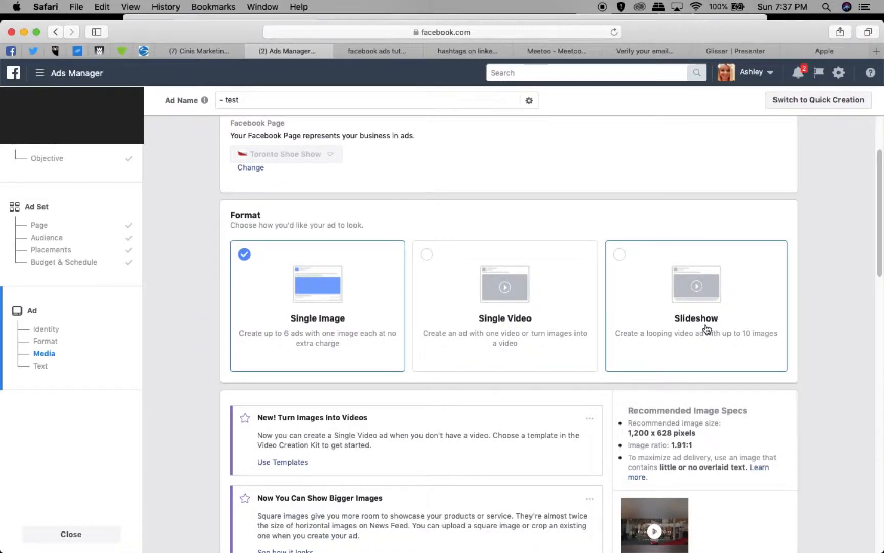
scroll(707, 329, "down", 3)
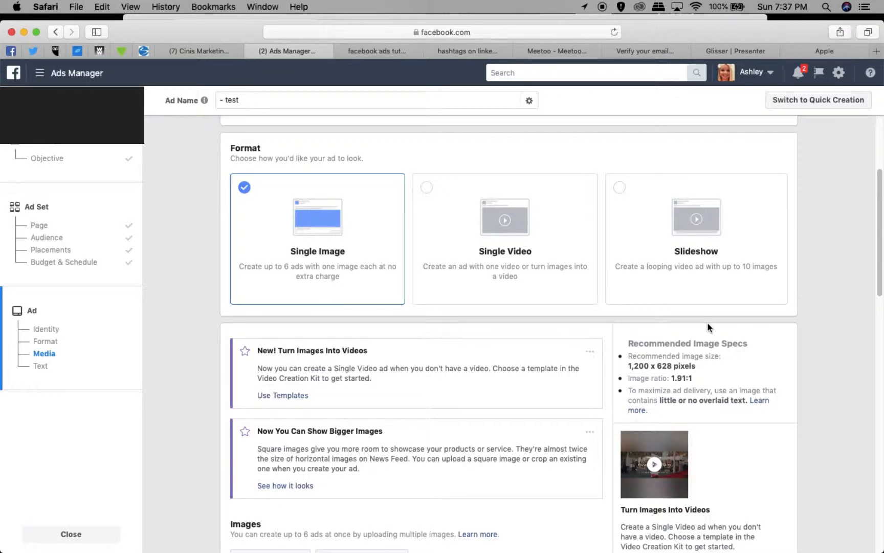
left_click(468, 264)
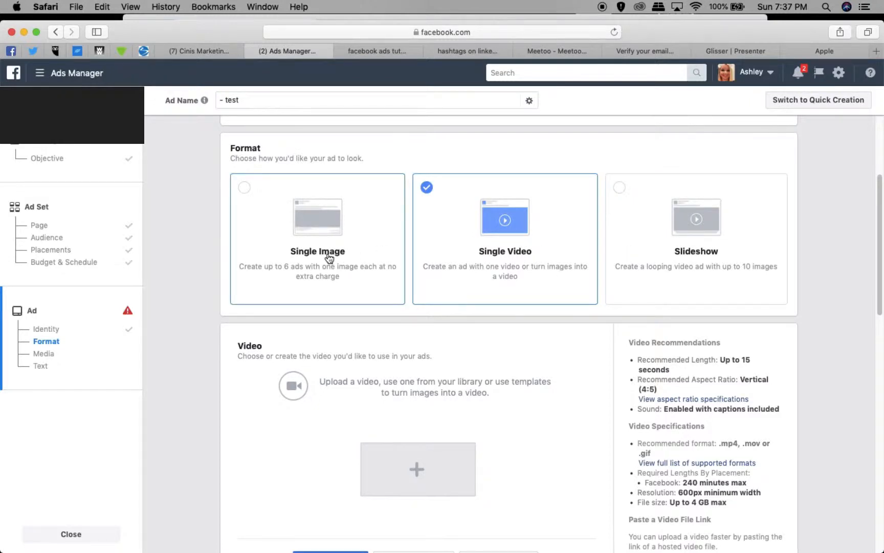
left_click(335, 287)
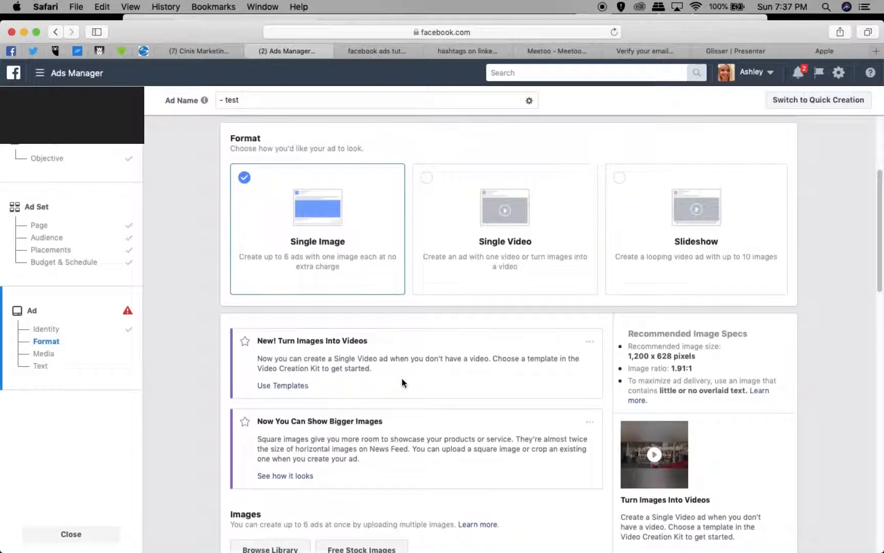
Review the ad's image options and play the Turn Images Into Videos sample.
scroll(402, 379, "down", 5)
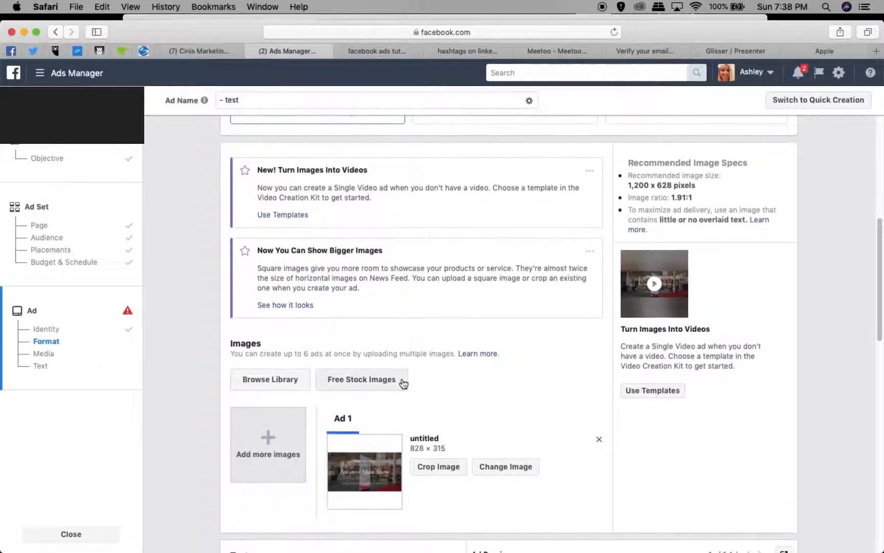
scroll(403, 383, "down", 2)
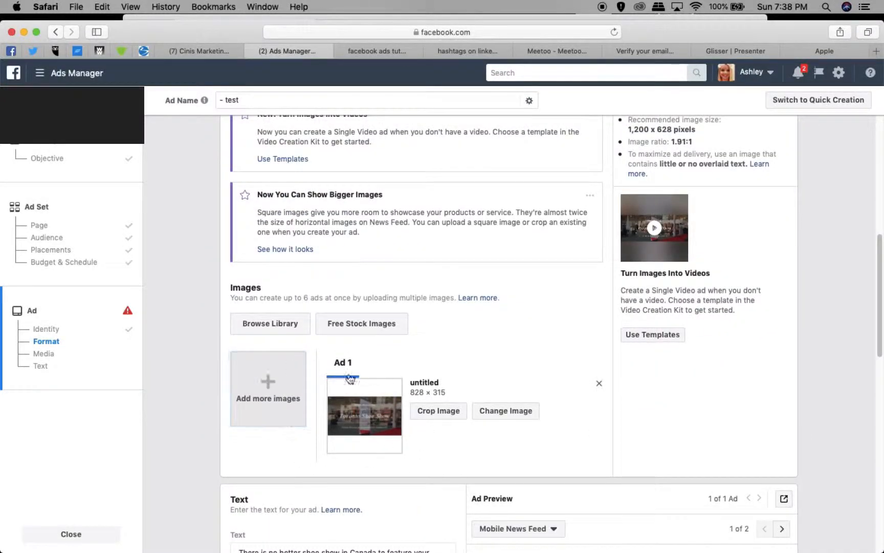
left_click(655, 228)
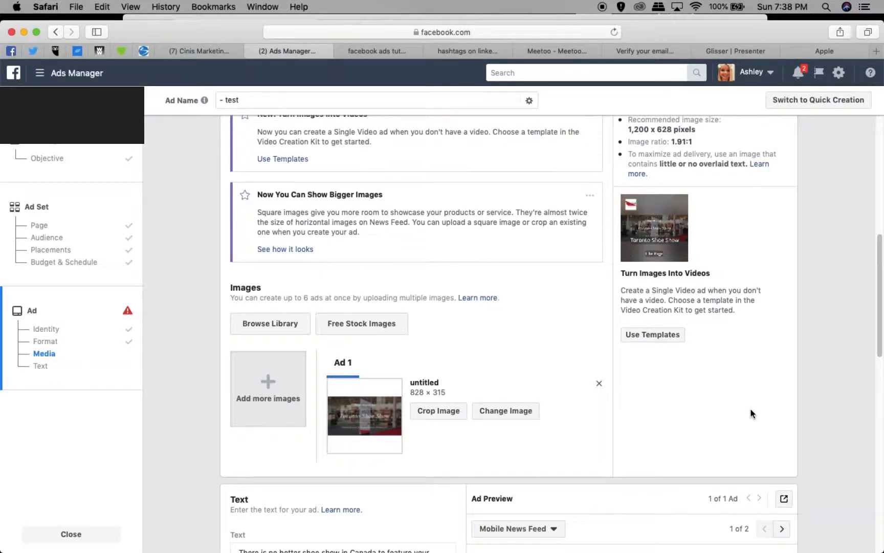
scroll(718, 417, "down", 3)
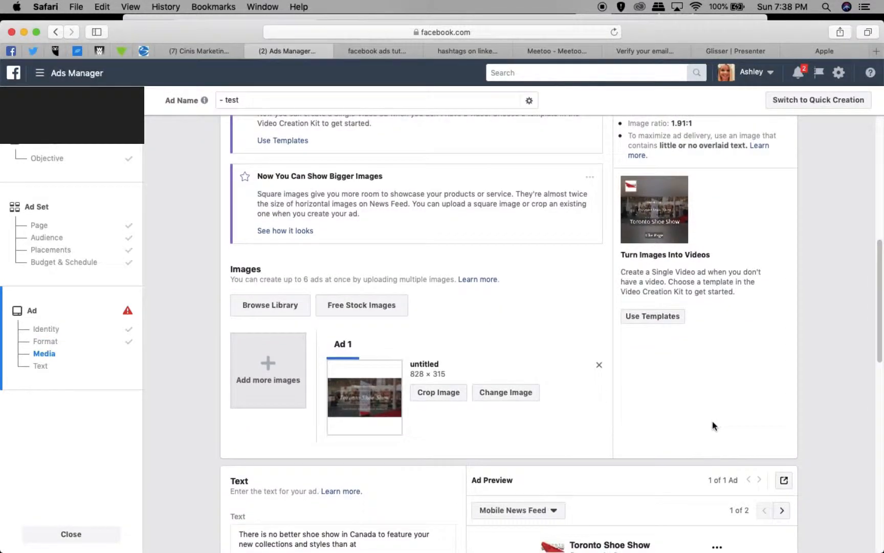
scroll(713, 421, "down", 2)
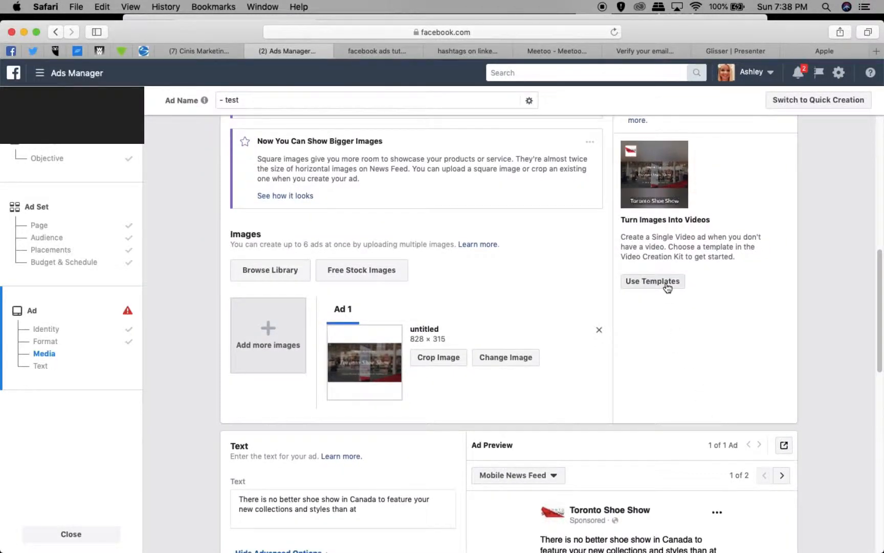
scroll(660, 285, "down", 5)
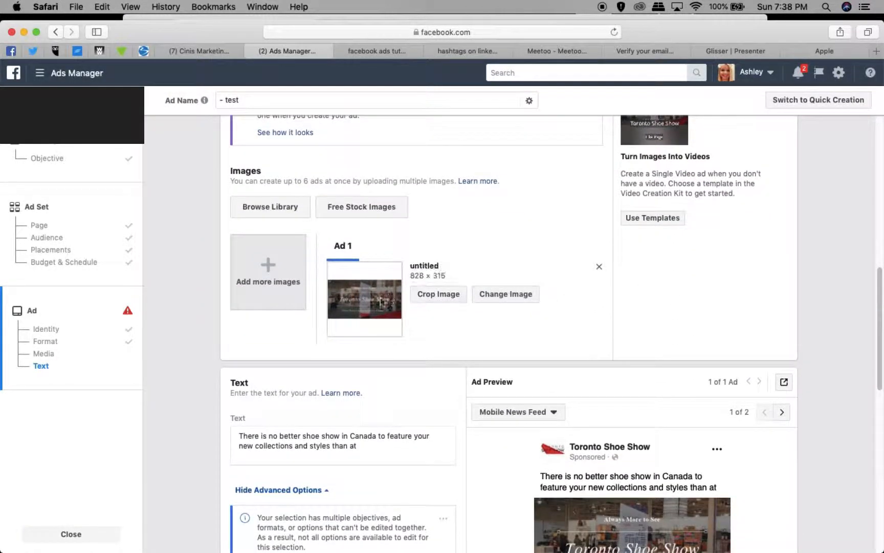
Preview the ad in Desktop News Feed and return to the Mobile News Feed preview.
scroll(367, 302, "down", 3)
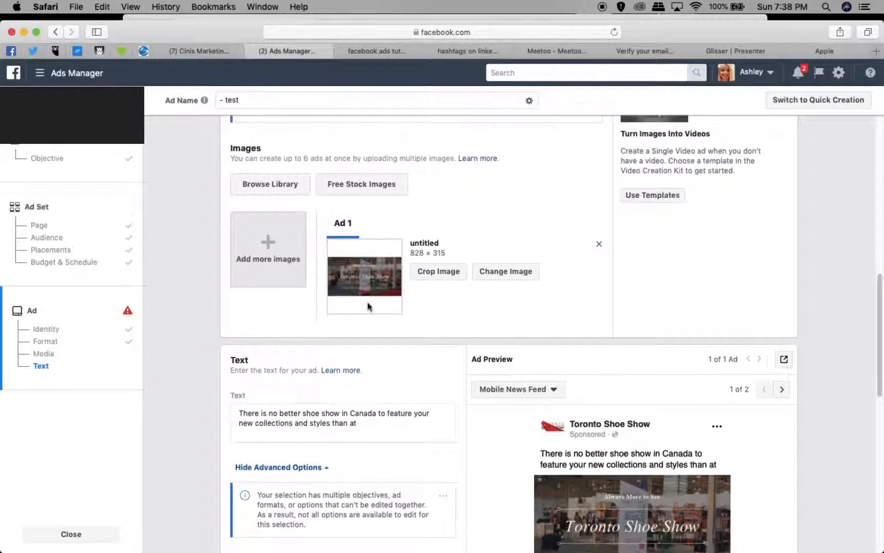
scroll(367, 305, "down", 5)
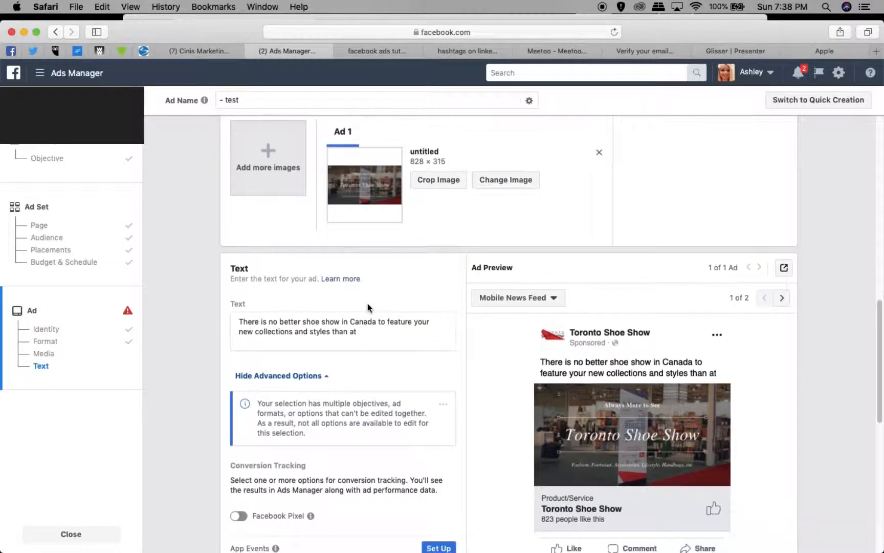
scroll(368, 304, "down", 5)
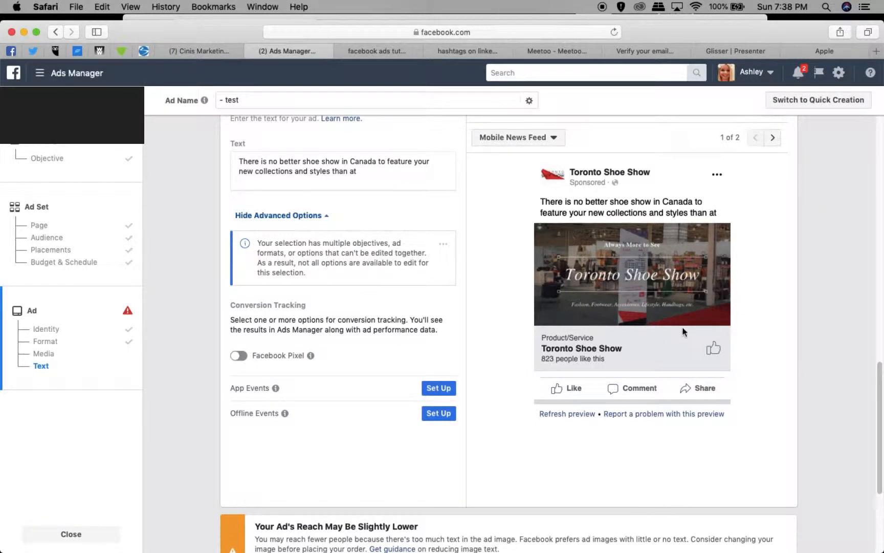
left_click(773, 138)
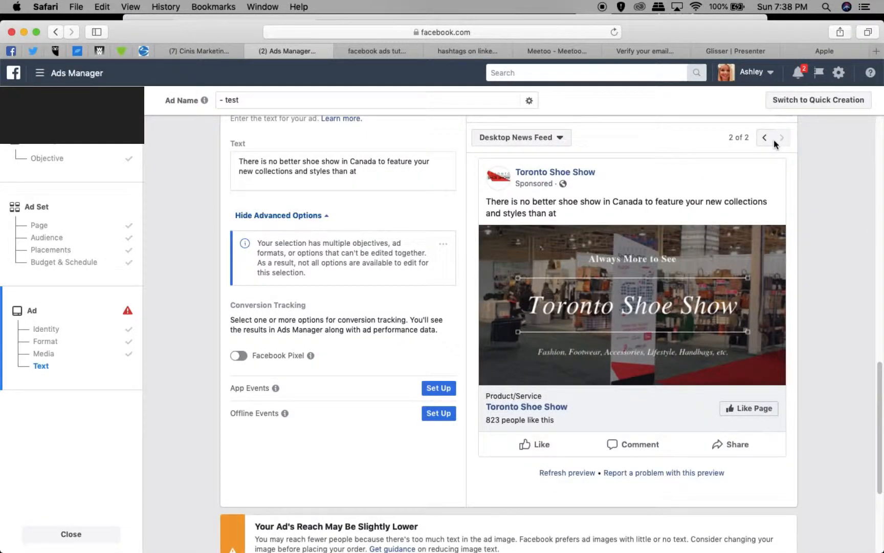
left_click(764, 138)
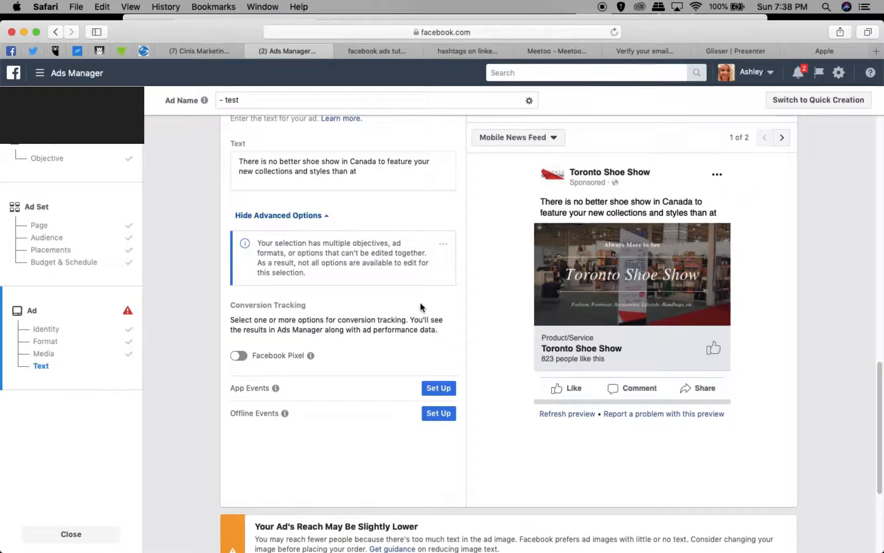
Insert "Like Our Page!" at the start of the ad text.
scroll(417, 292, "up", 3)
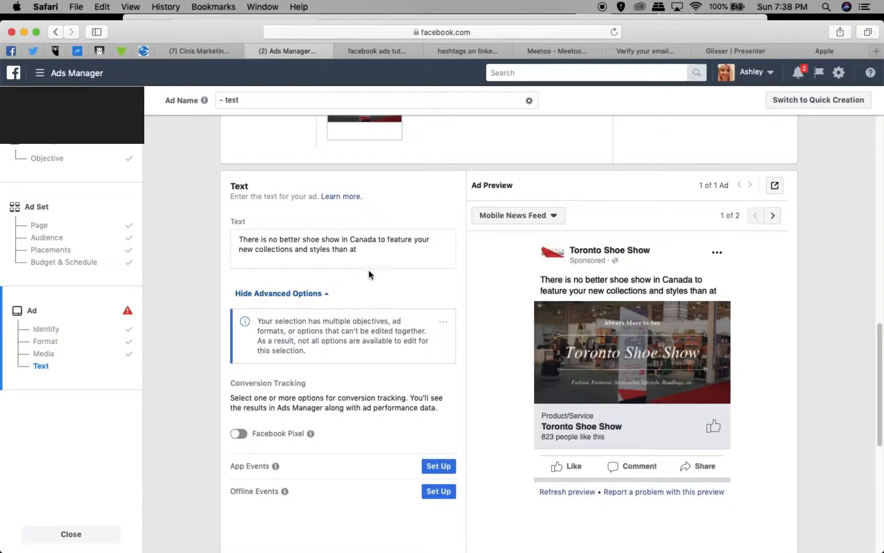
left_click(241, 239)
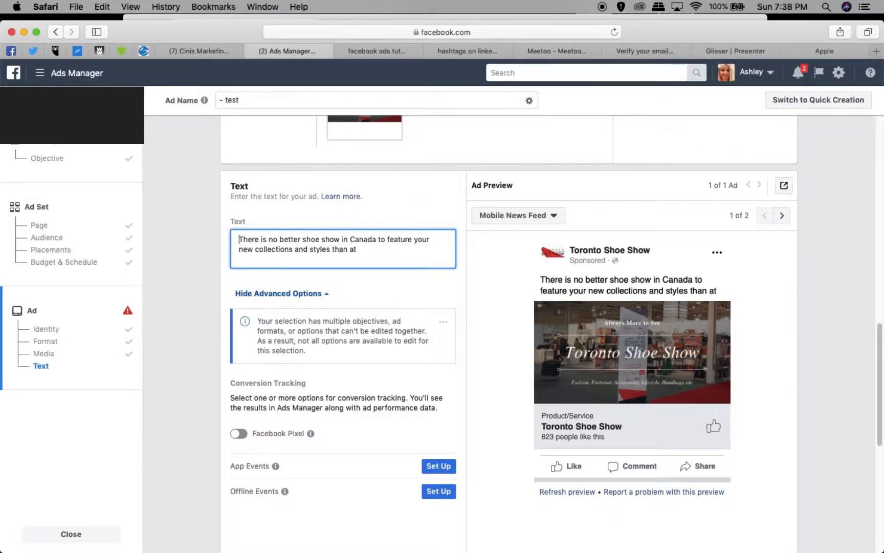
type("Like Our Page")
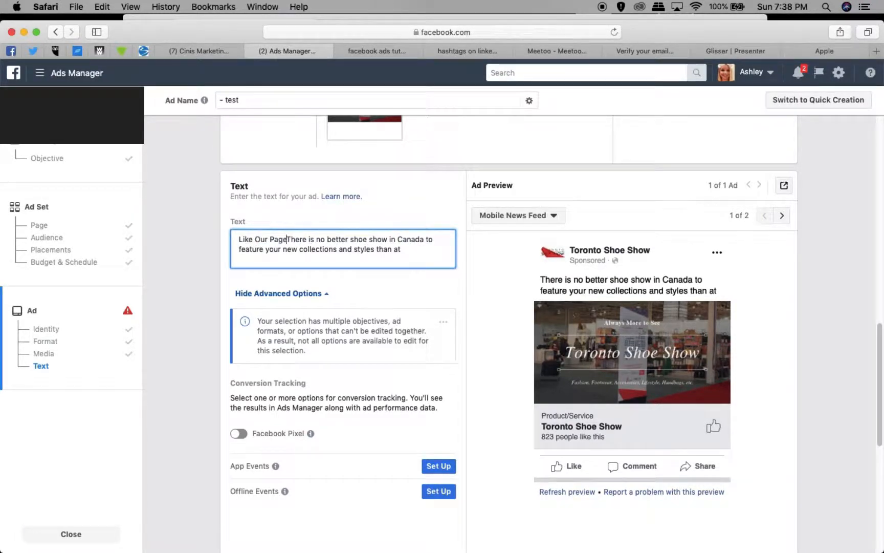
type("!")
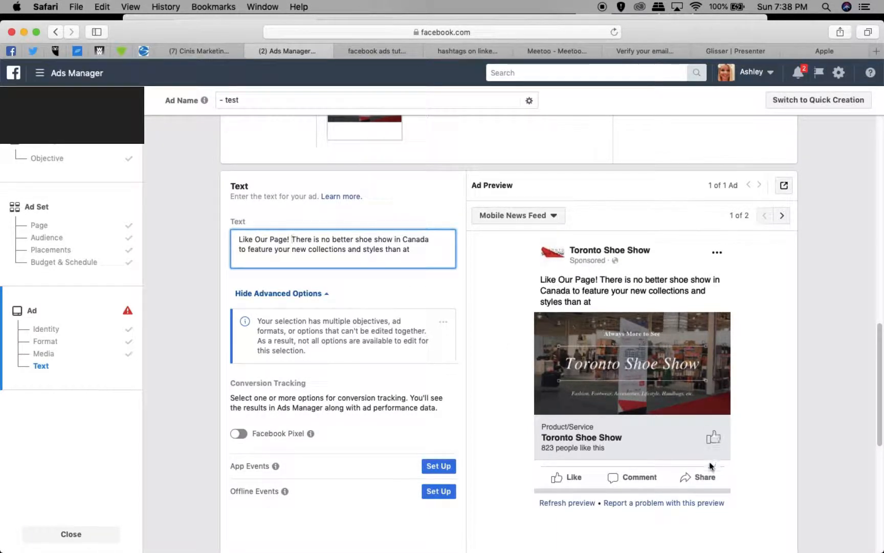
Complete the end of the ad text with "The Toronto Shoe Show! Promotions features....".
left_click(427, 248)
type("The Toronto S")
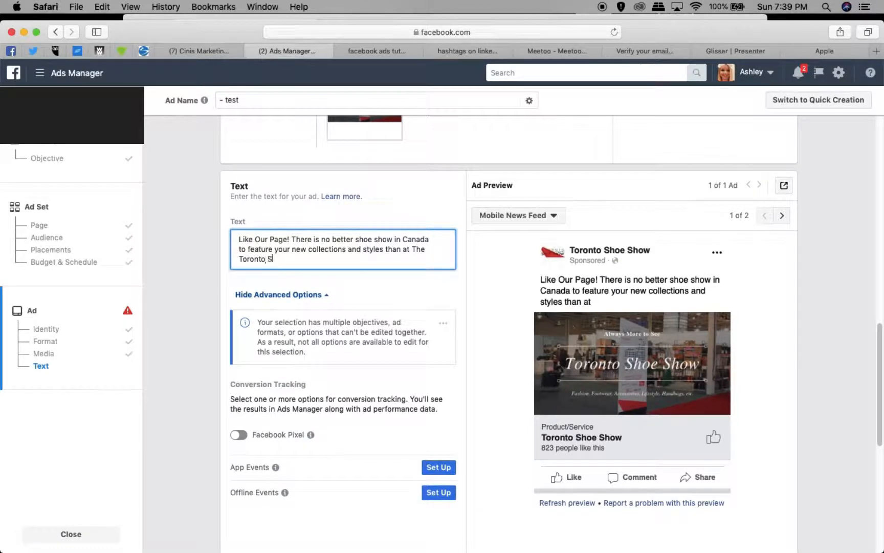
type("hoe Show!")
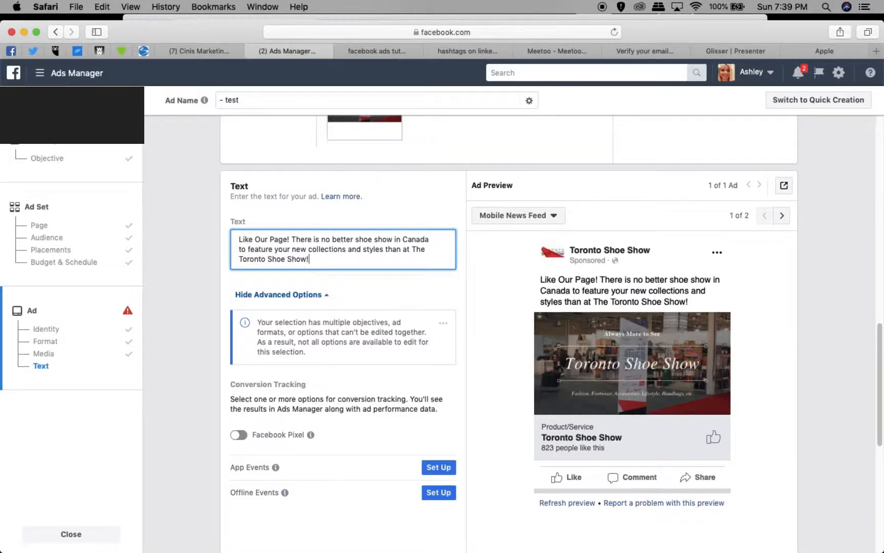
type(" Promotions features....")
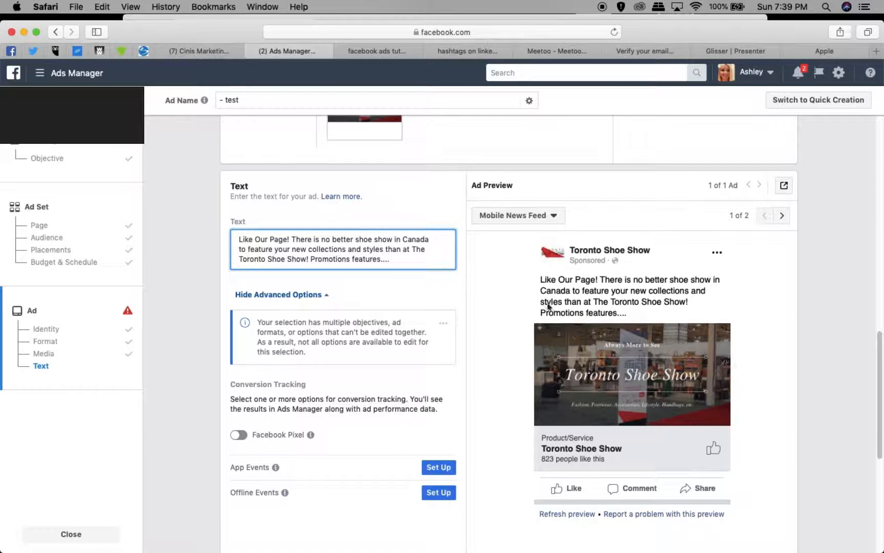
Check the updated ad preview and read the image text warning and the billing event error below it.
scroll(637, 366, "down", 3)
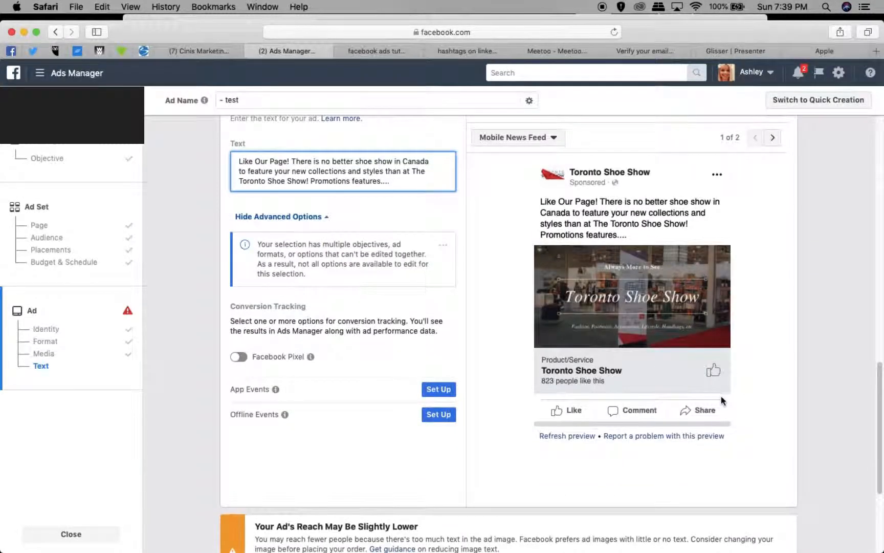
scroll(721, 397, "down", 2)
scroll(718, 398, "down", 2)
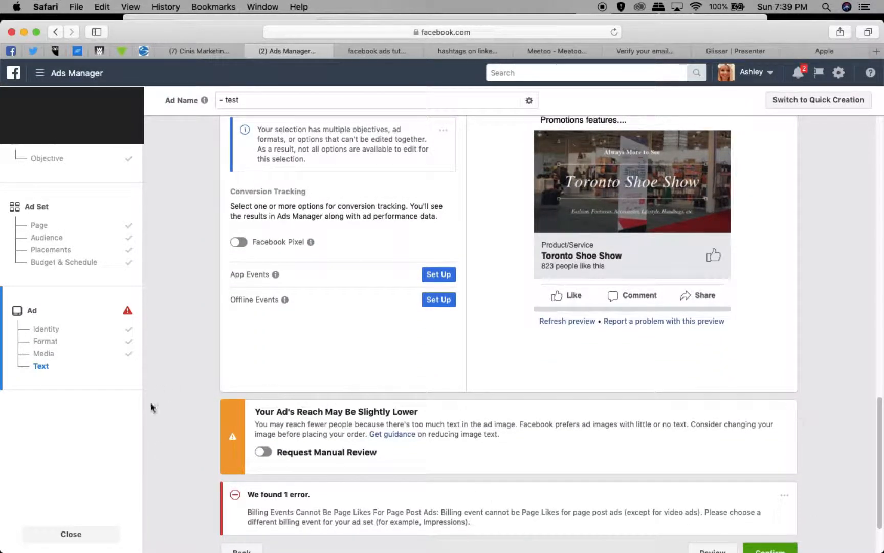
scroll(389, 439, "up", 1)
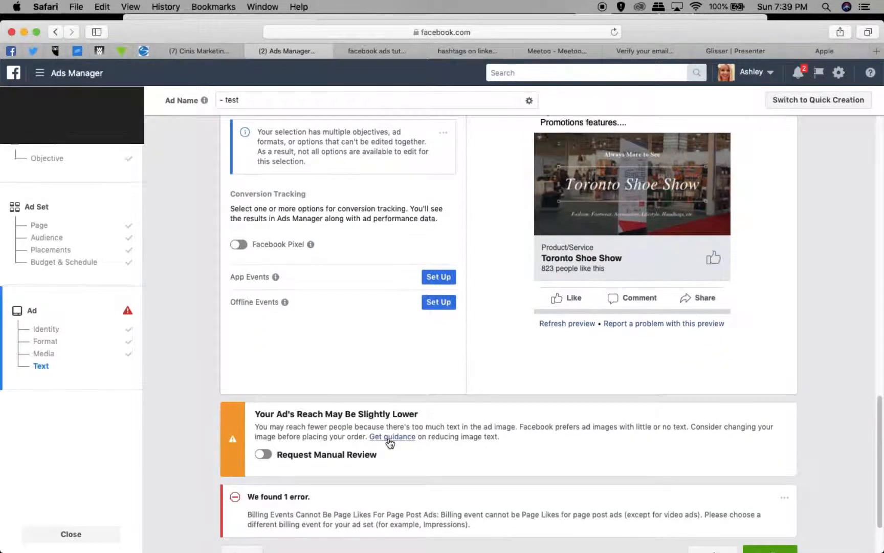
scroll(389, 443, "up", 5)
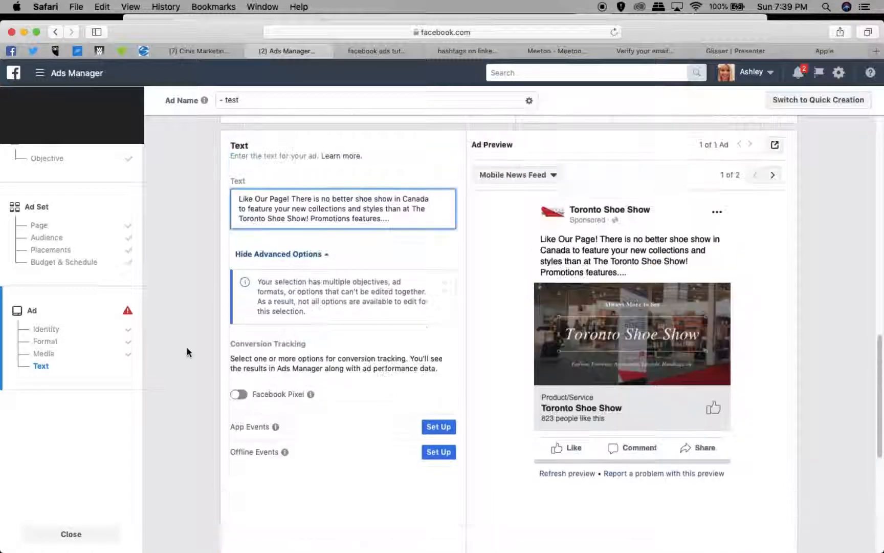